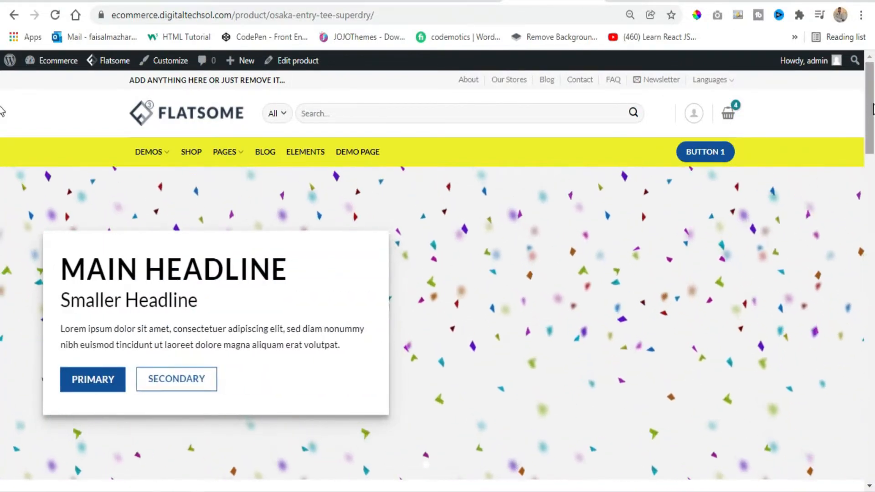
Look over the Osaka Entry Tee Superdry product page and switch its header banner to the other slide.
scroll(1, 112, down, 8)
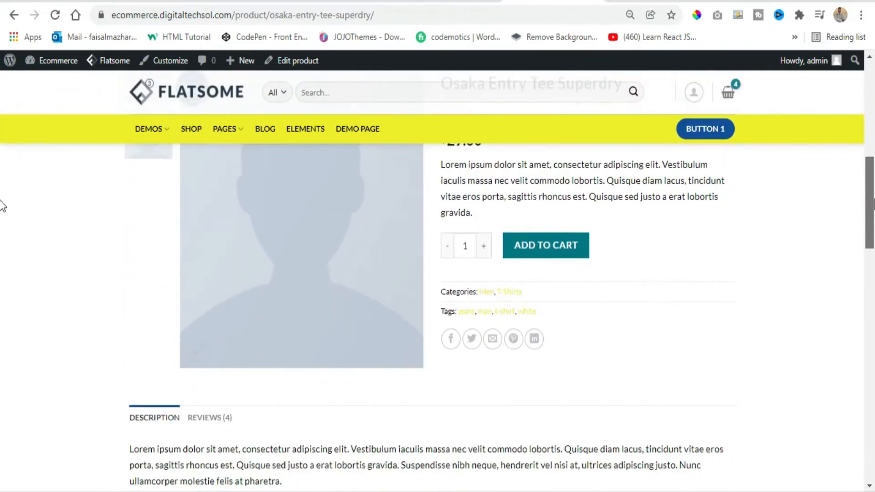
scroll(1, 209, down, 1)
scroll(651, 263, down, 7)
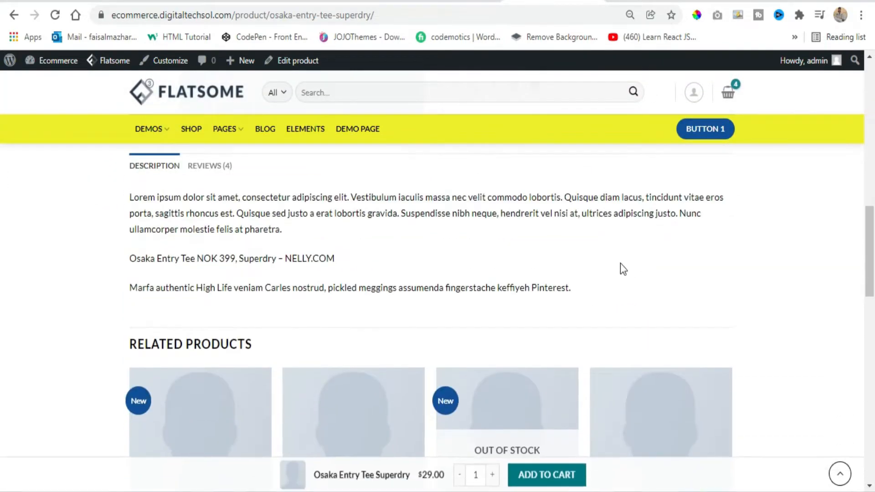
scroll(587, 278, up, 6)
scroll(585, 273, up, 10)
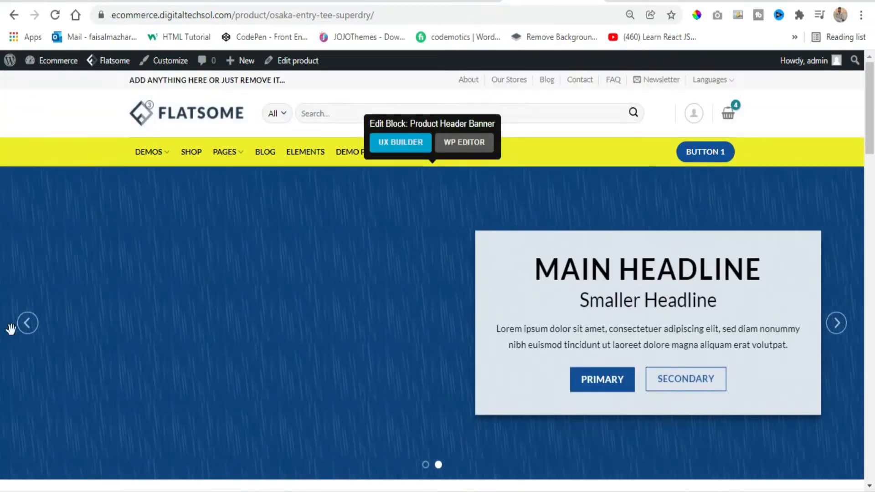
click(841, 327)
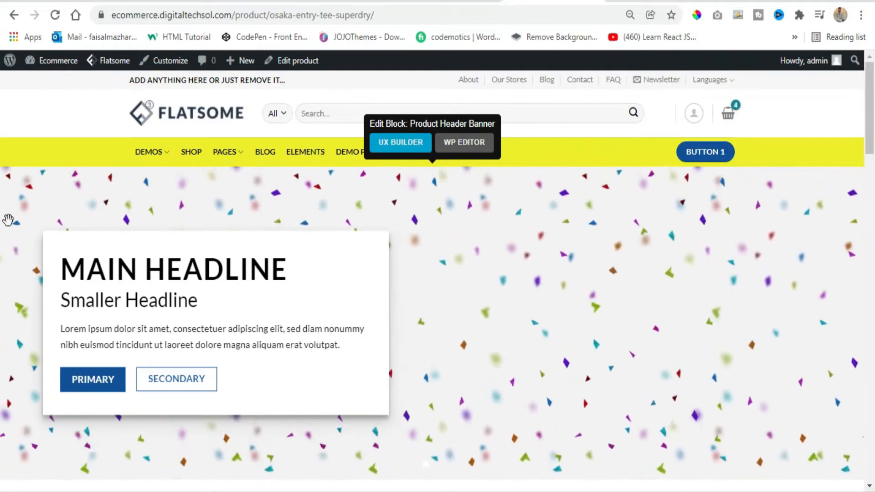
Examine the product page's image gallery, price, description, related products and sticky add-to-cart bar.
scroll(767, 234, down, 2)
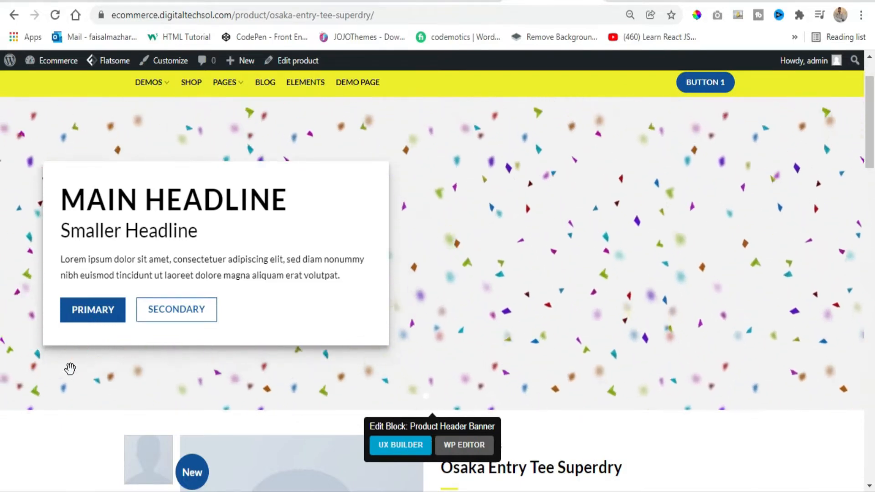
scroll(70, 369, down, 2)
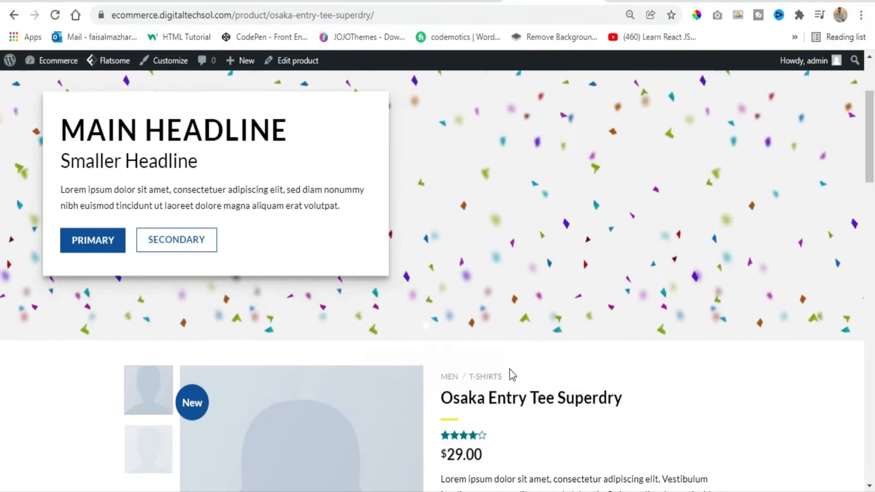
scroll(654, 346, down, 2)
scroll(109, 306, down, 2)
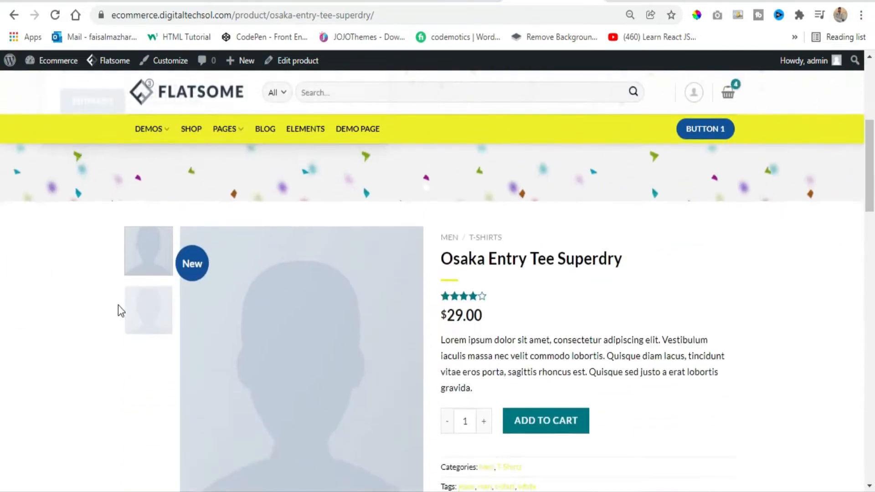
scroll(119, 310, down, 2)
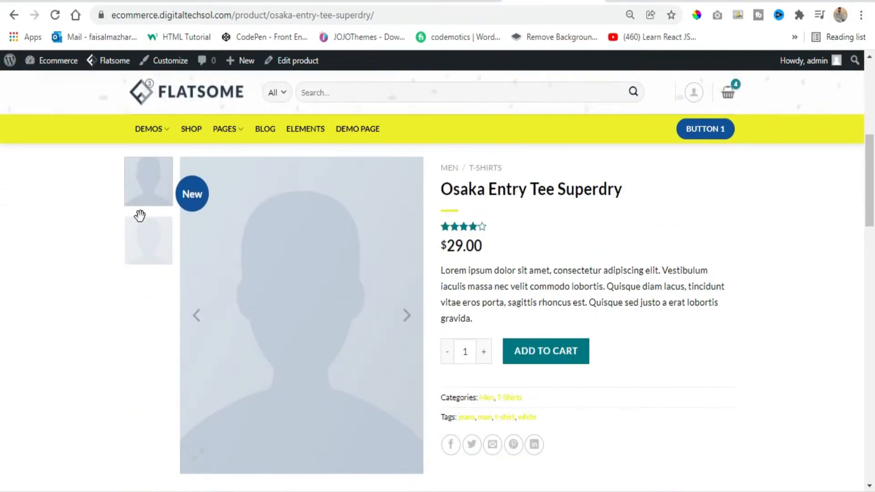
scroll(598, 301, down, 8)
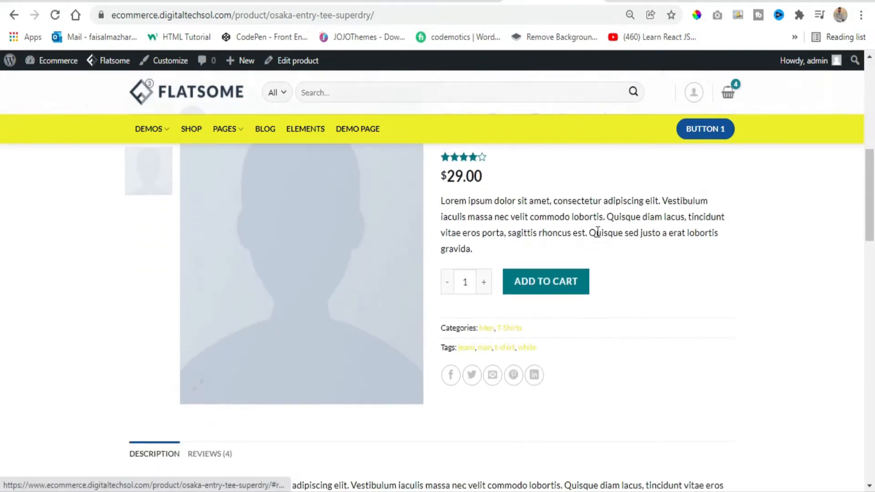
scroll(574, 285, down, 6)
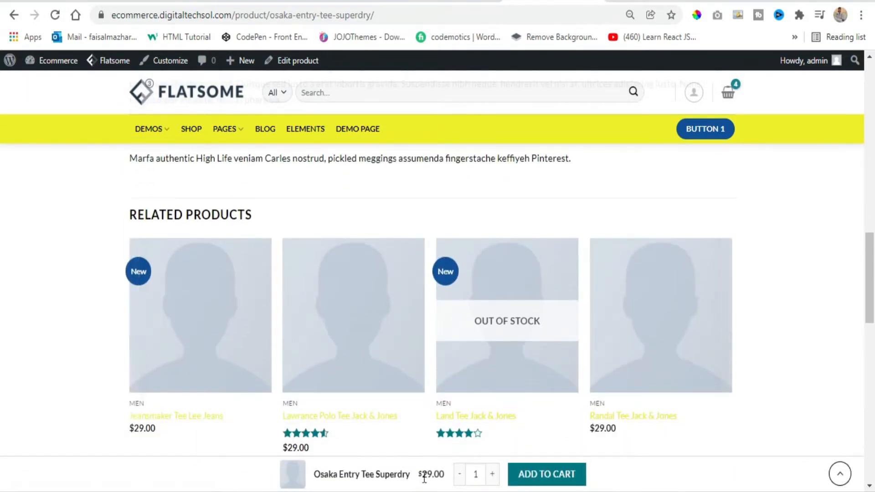
scroll(338, 306, up, 10)
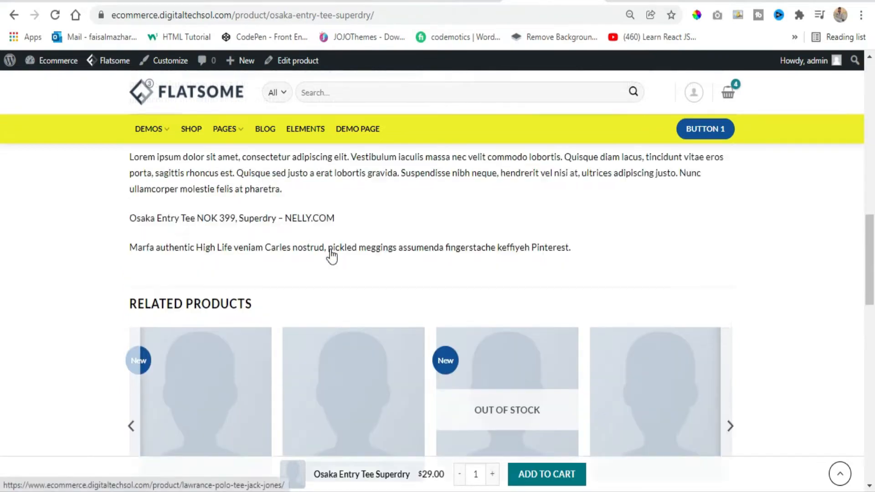
scroll(344, 231, down, 3)
scroll(349, 223, down, 5)
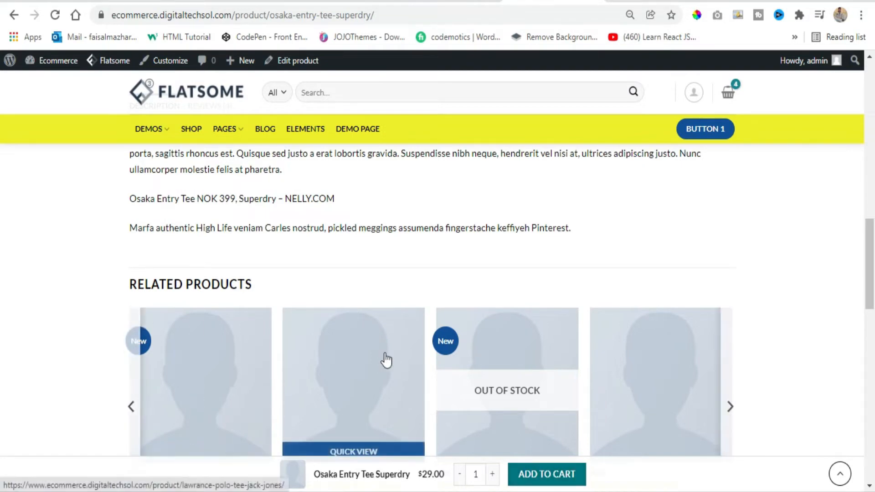
scroll(217, 293, up, 12)
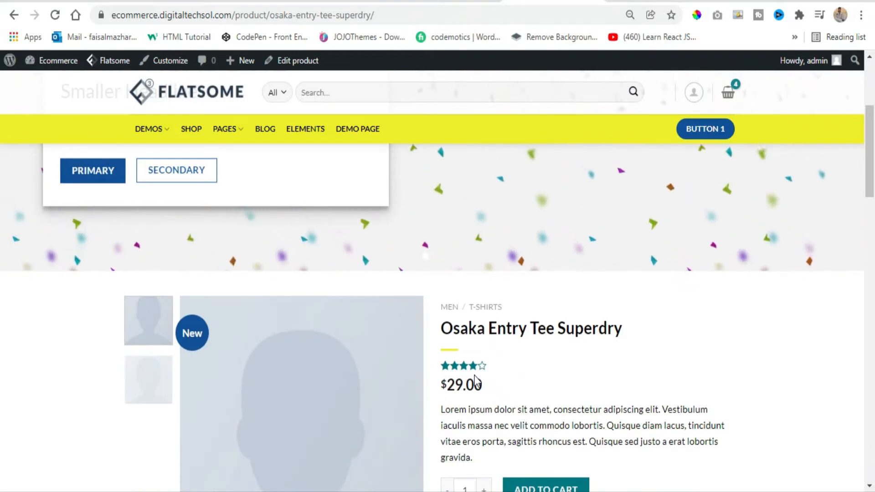
Open the WooCommerce Product Page settings in the theme customizer.
click(165, 64)
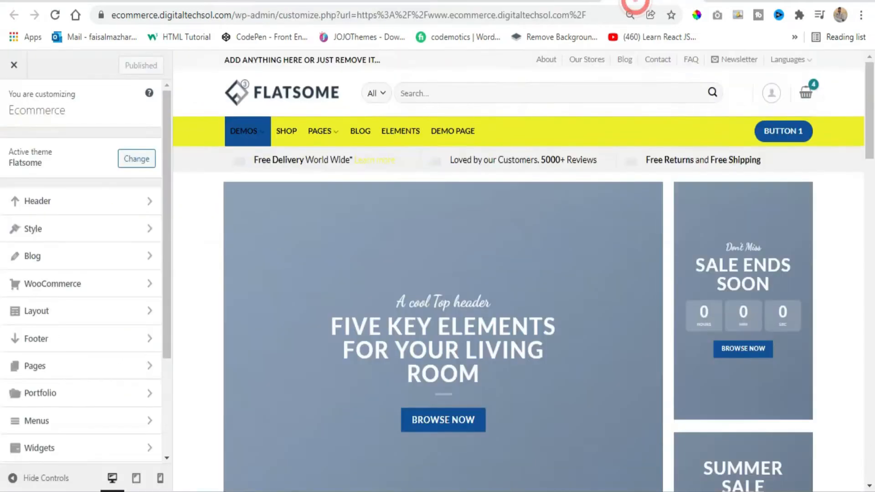
click(118, 285)
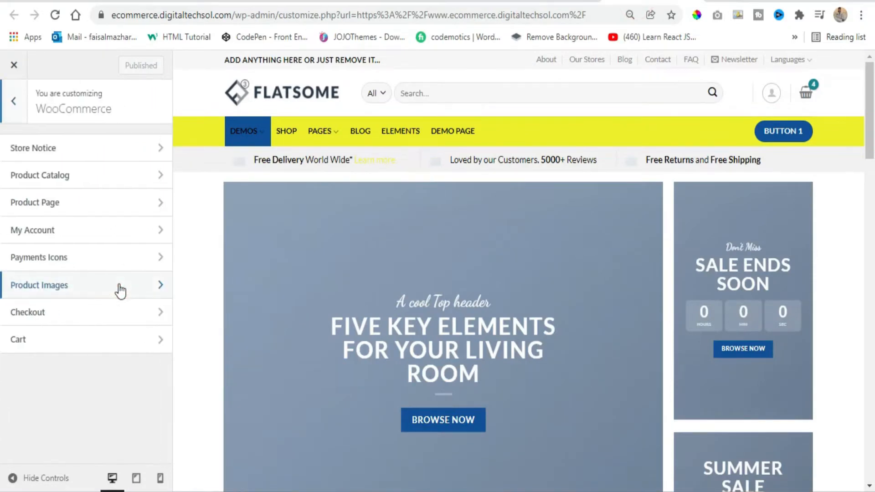
click(125, 204)
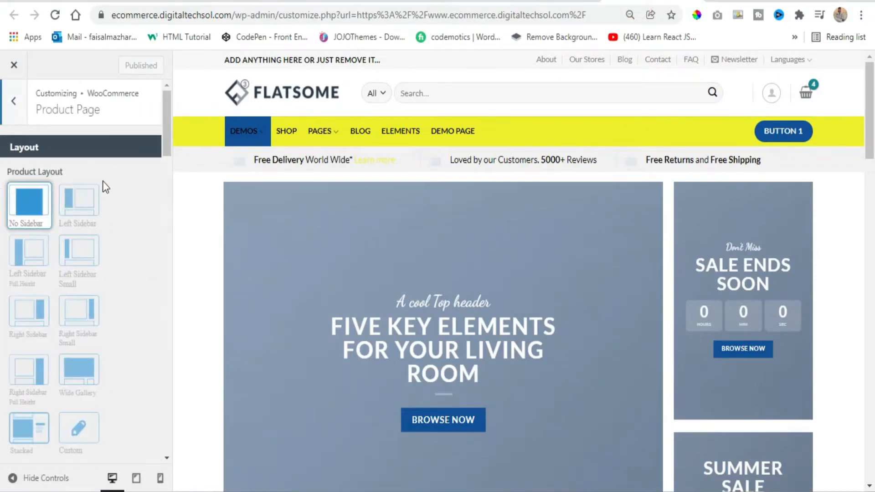
Load the Osaka Entry Tee Superdry product page in the customizer preview and bring its product details into view.
scroll(318, 197, down, 10)
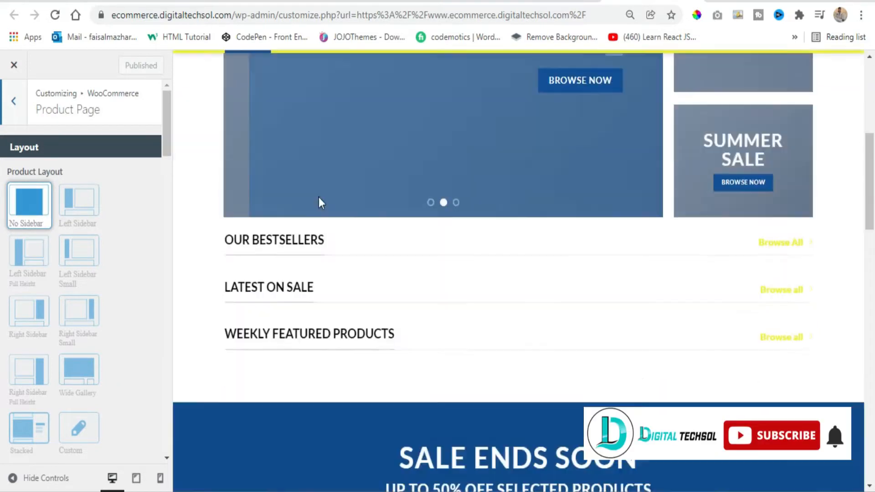
scroll(328, 237, down, 5)
click(309, 248)
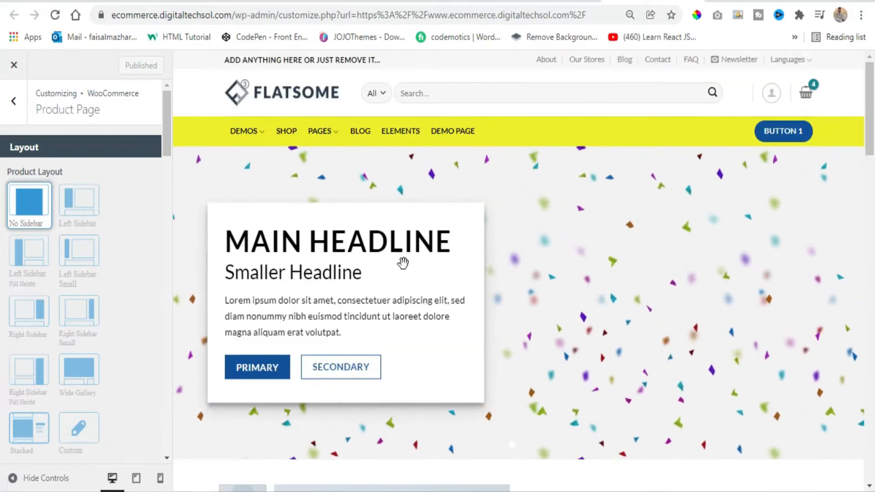
scroll(405, 277, down, 5)
scroll(405, 277, down, 3)
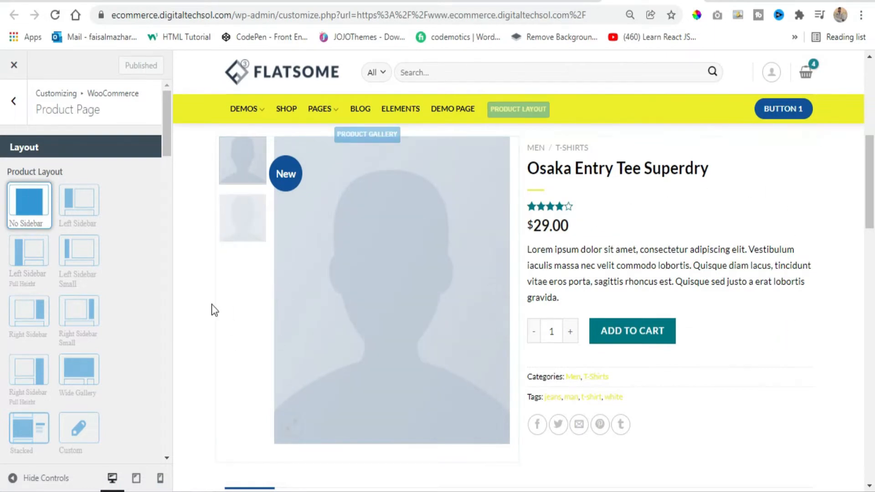
Try the Left Sidebar product layout and inspect the category and recently viewed widgets in the preview.
click(75, 210)
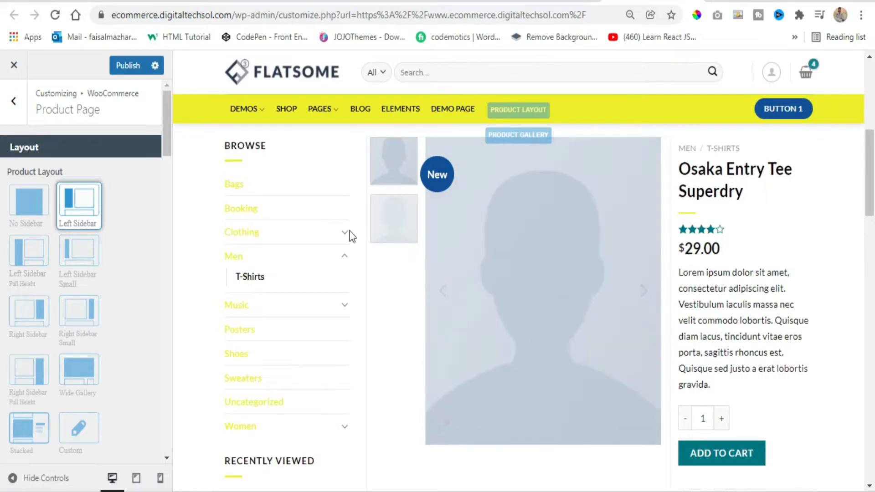
scroll(248, 209, down, 5)
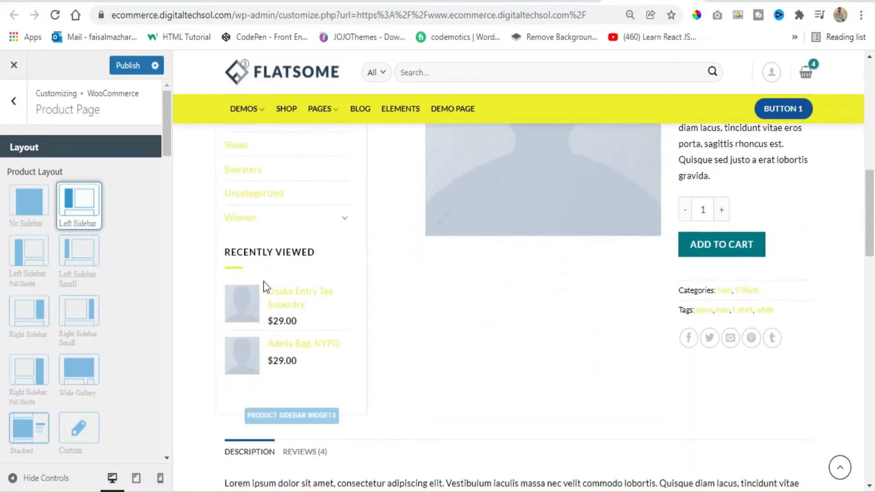
scroll(279, 194, up, 5)
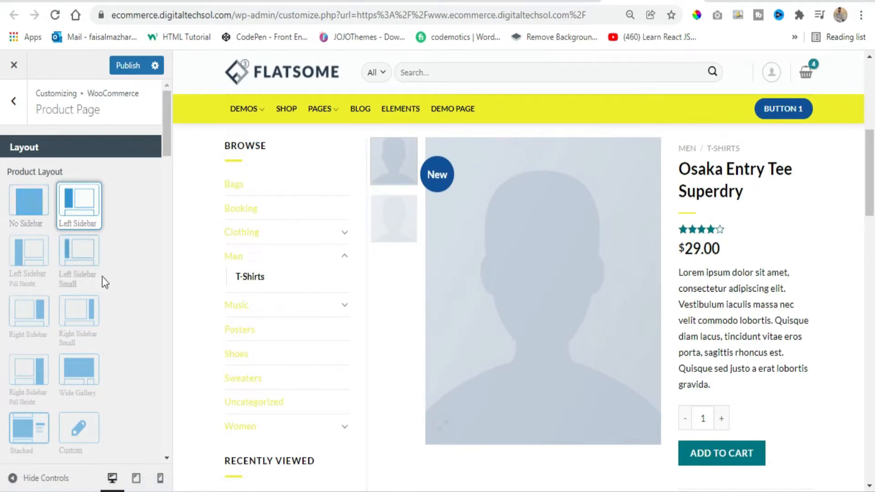
Try the Wide Gallery product layout and inspect the gallery and product details in the preview.
click(85, 373)
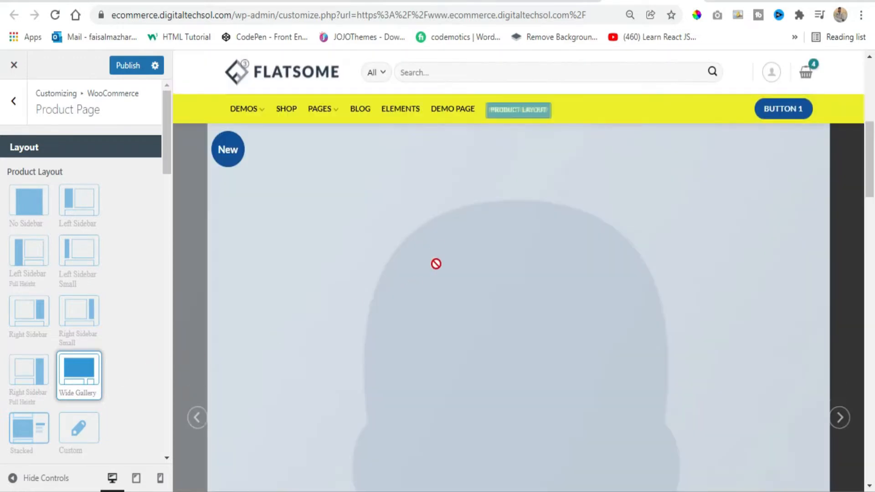
scroll(416, 219, up, 4)
scroll(443, 280, down, 10)
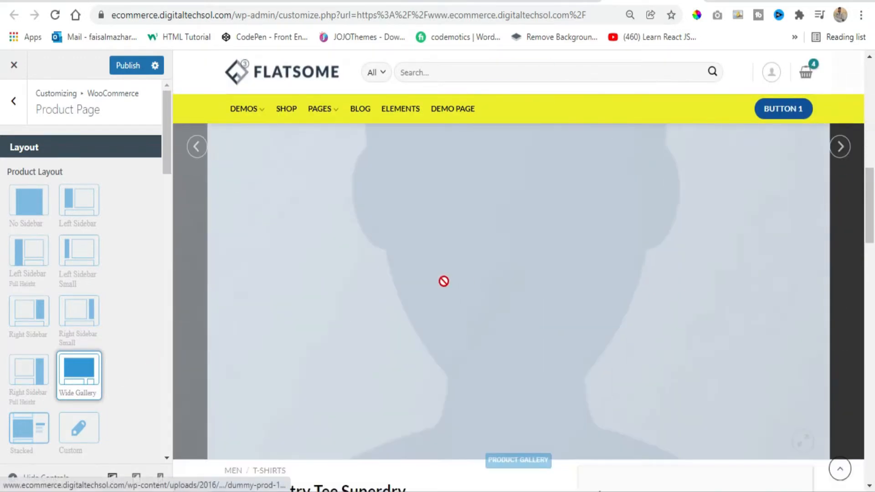
scroll(444, 281, down, 5)
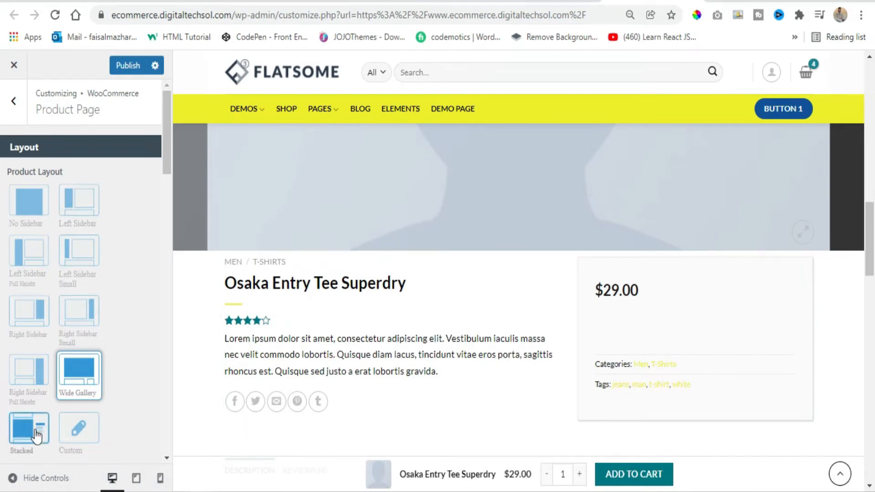
Try the Custom product layout and look at its custom product layout option.
click(93, 428)
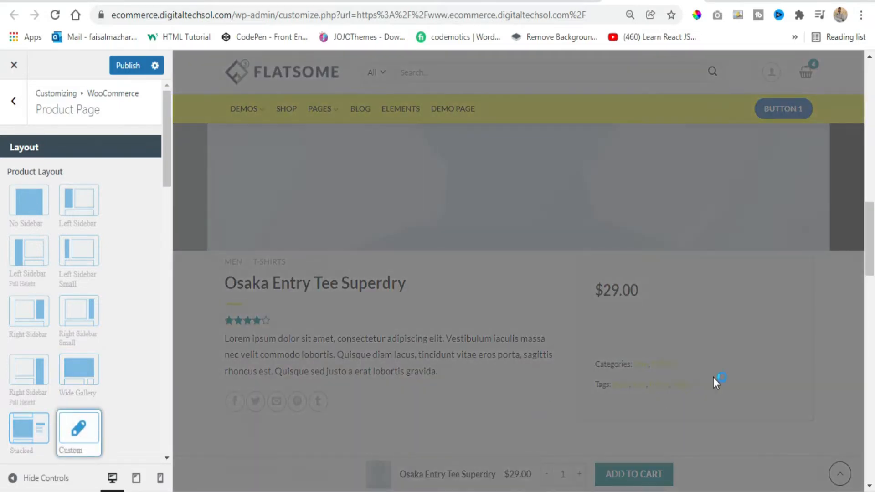
scroll(401, 335, down, 2)
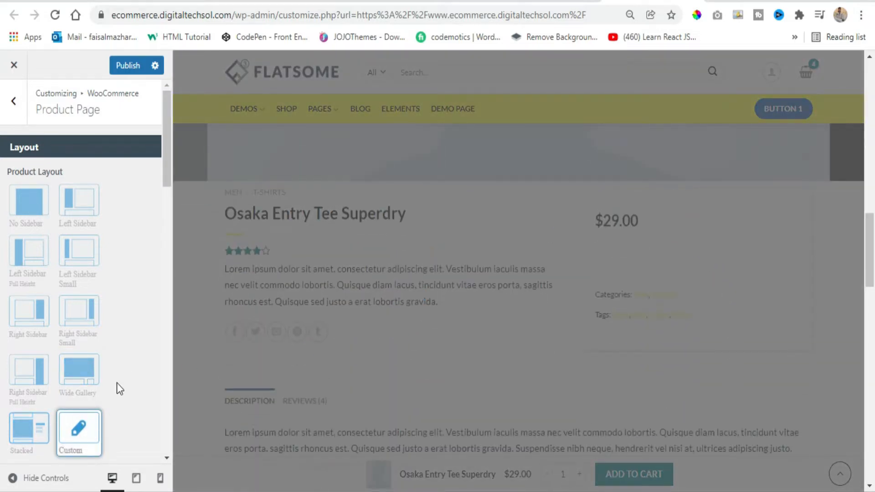
scroll(110, 380, down, 1)
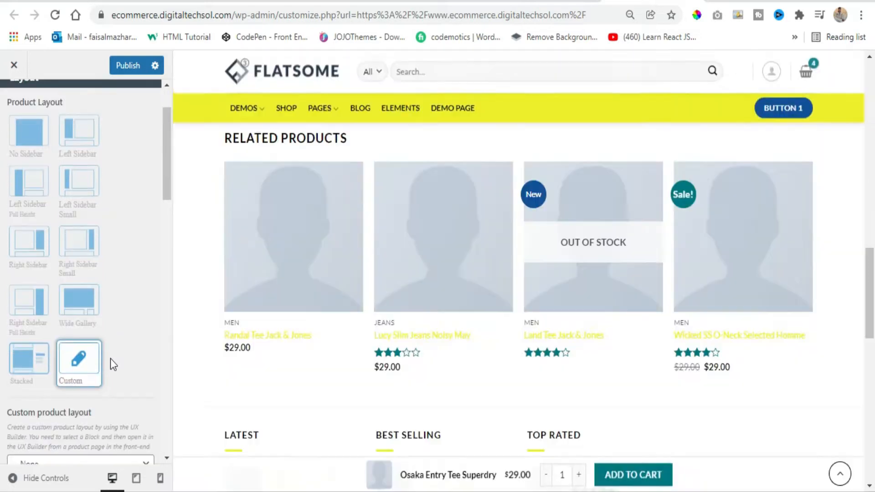
scroll(111, 359, up, 1)
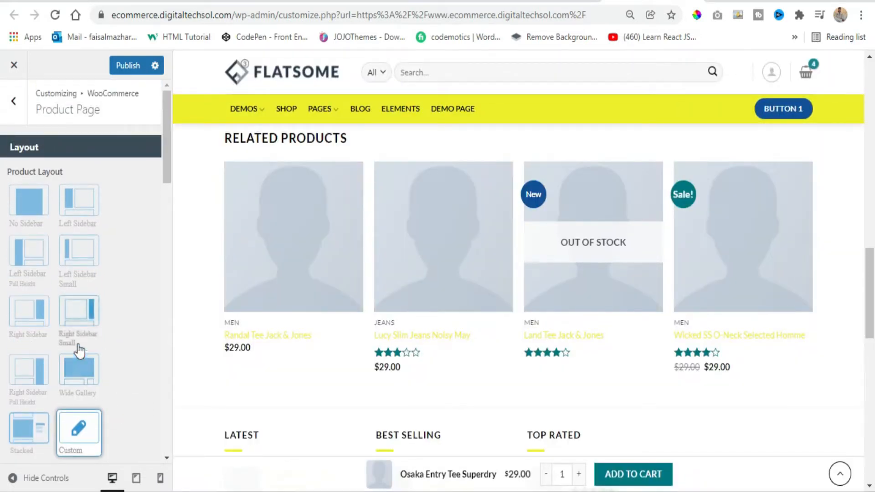
Set the product layout to No Sidebar and check the product page in the preview.
click(24, 212)
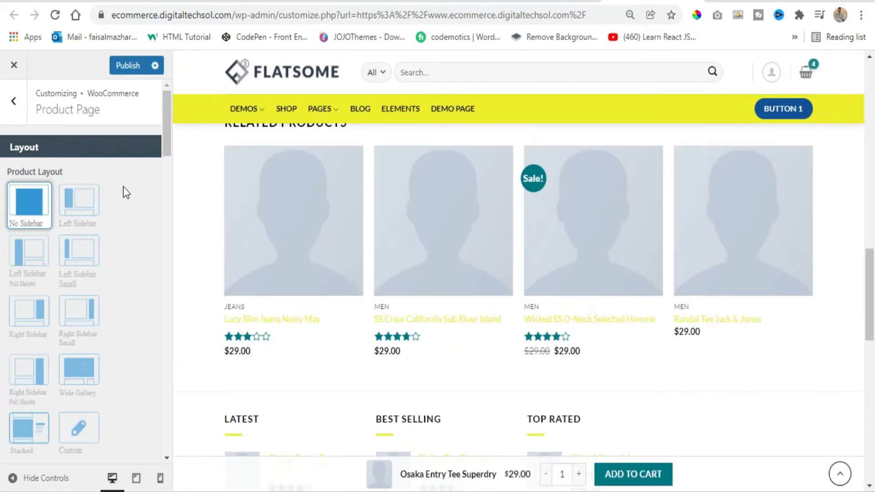
scroll(405, 256, up, 12)
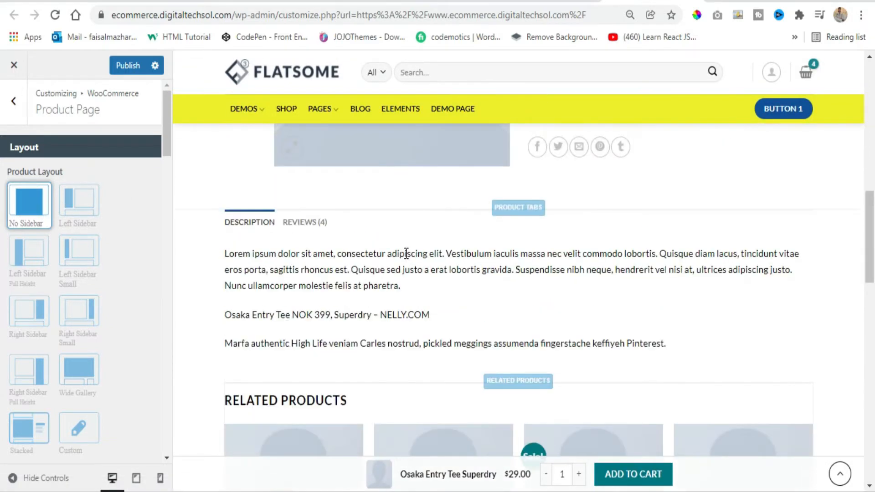
Check the Off-canvas Sidebar for Mobile option by opening and closing the product page's filter sidebar in the mobile preview.
scroll(36, 219, down, 5)
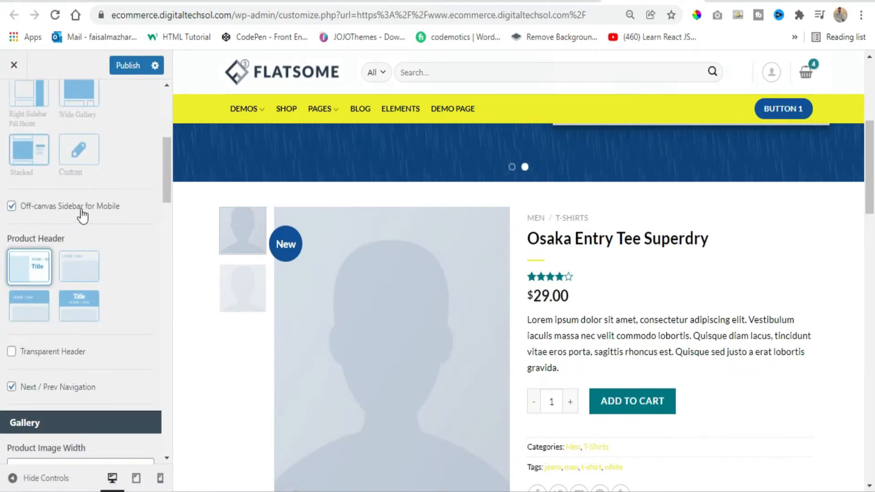
click(159, 478)
scroll(573, 234, up, 1)
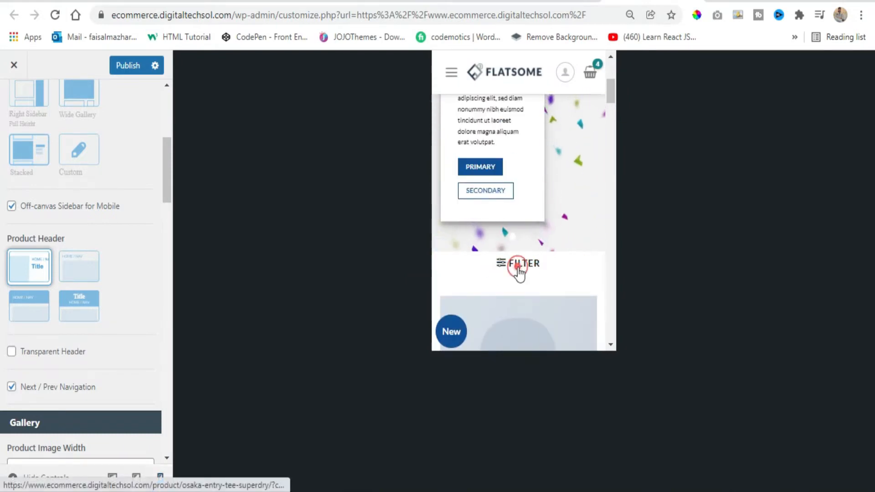
click(518, 267)
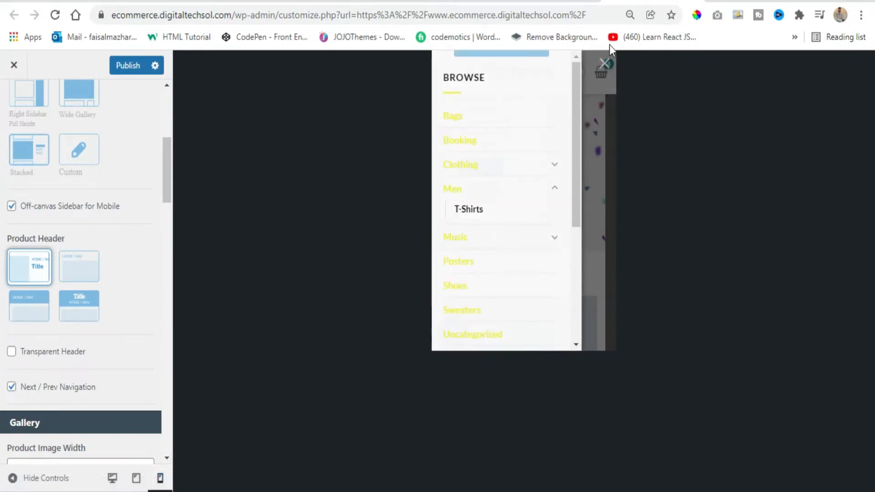
click(606, 64)
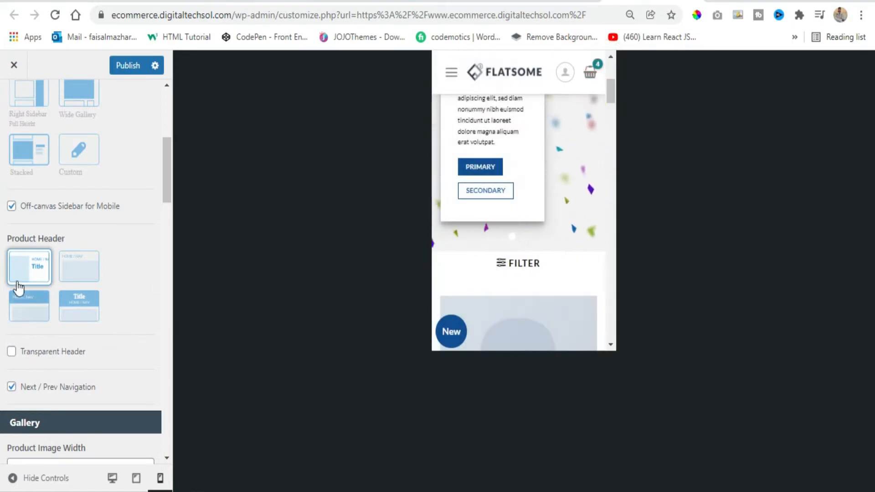
Toggle the Off-canvas Sidebar for Mobile option off and back on, returning the preview to the desktop view in between.
click(11, 205)
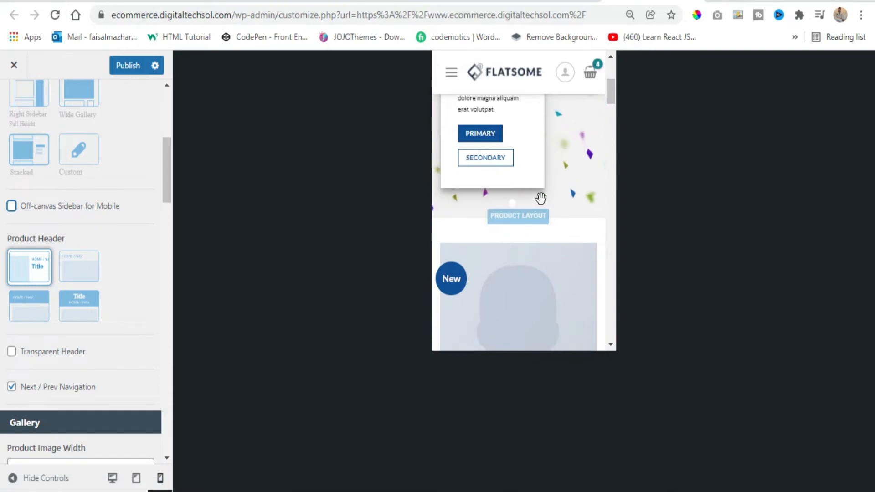
click(112, 478)
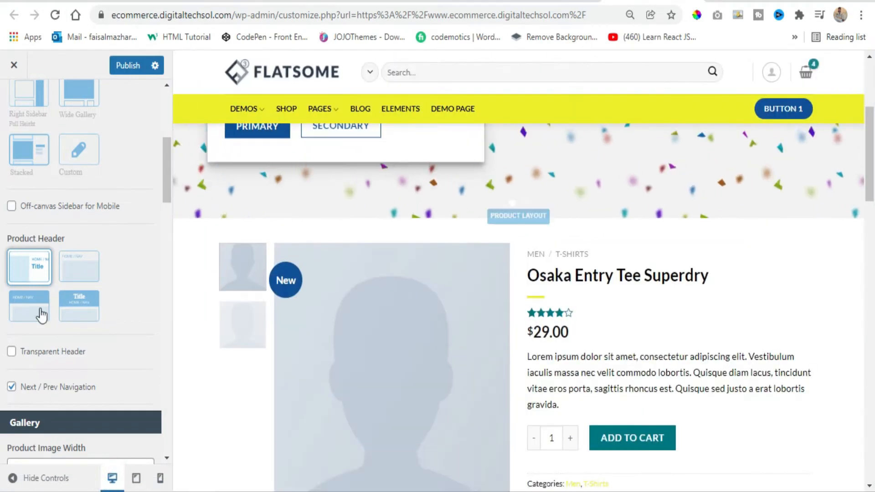
click(12, 205)
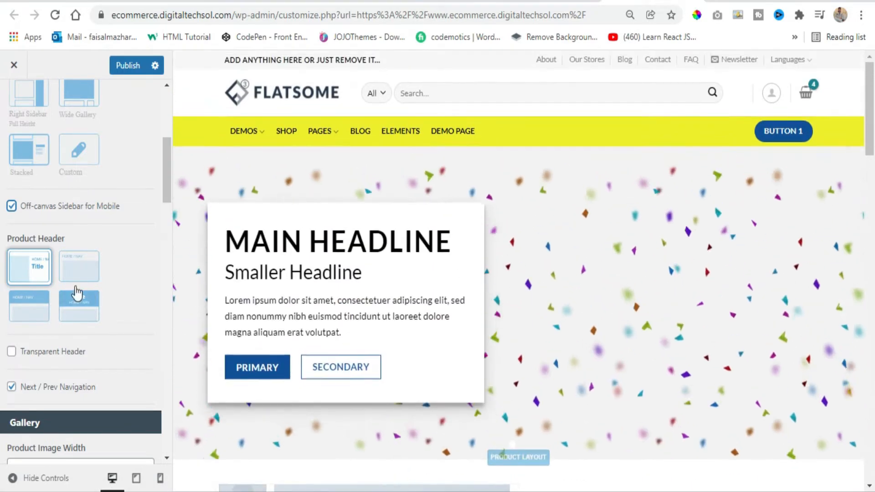
Try the product header style with breadcrumbs in a strip above the page content and restore the style with breadcrumbs beside the product image.
click(72, 272)
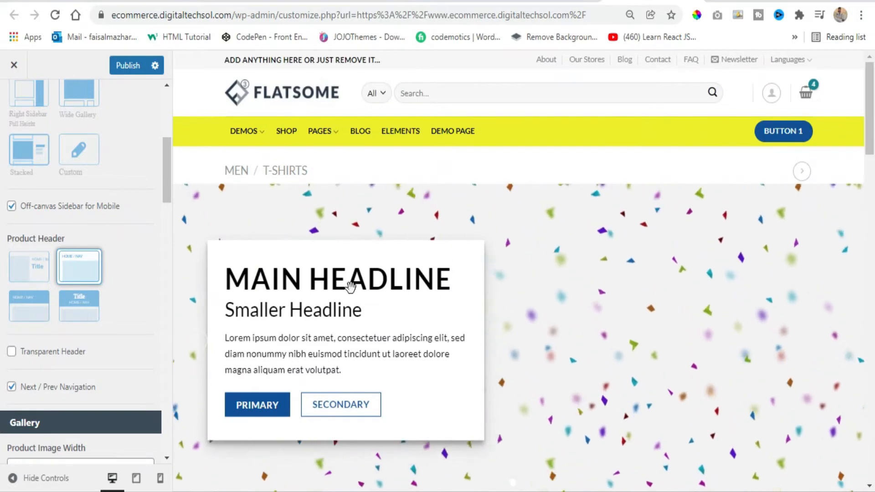
scroll(561, 327, down, 1)
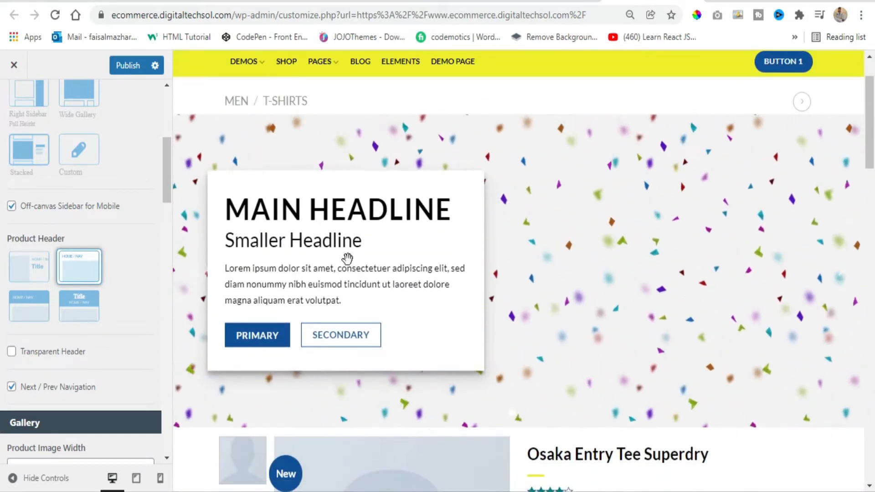
scroll(488, 189, up, 1)
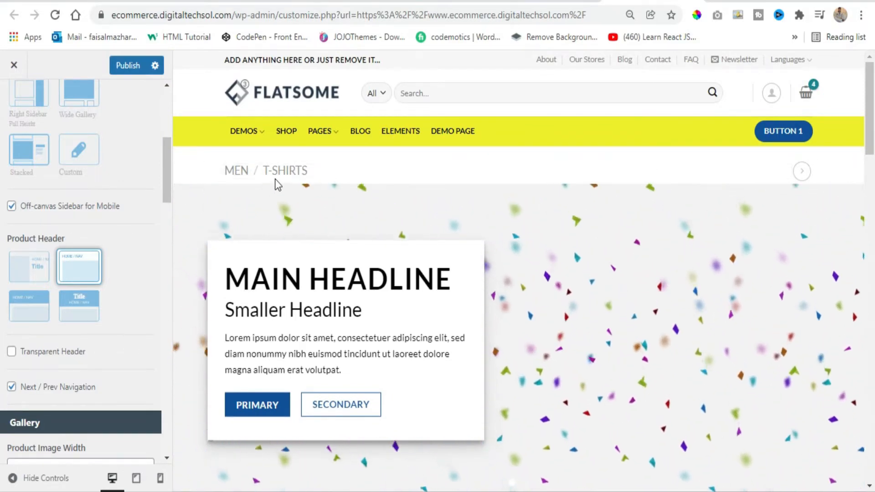
click(31, 281)
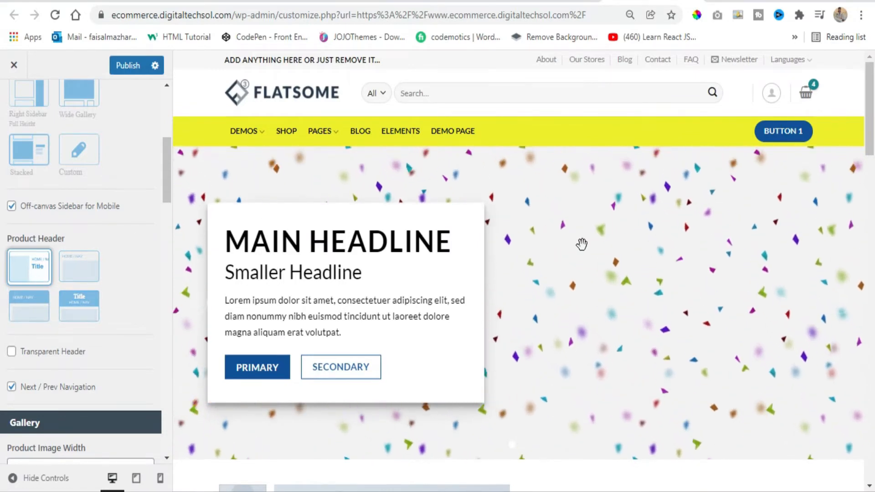
scroll(524, 257, down, 5)
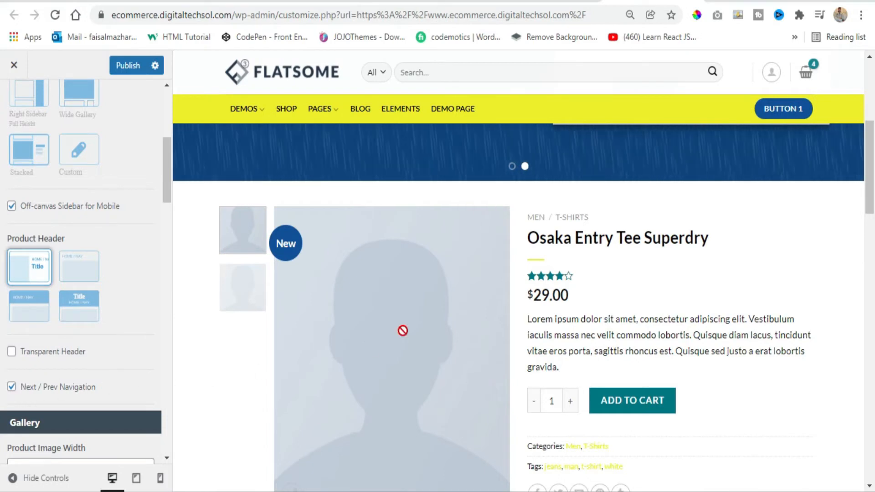
scroll(544, 277, down, 3)
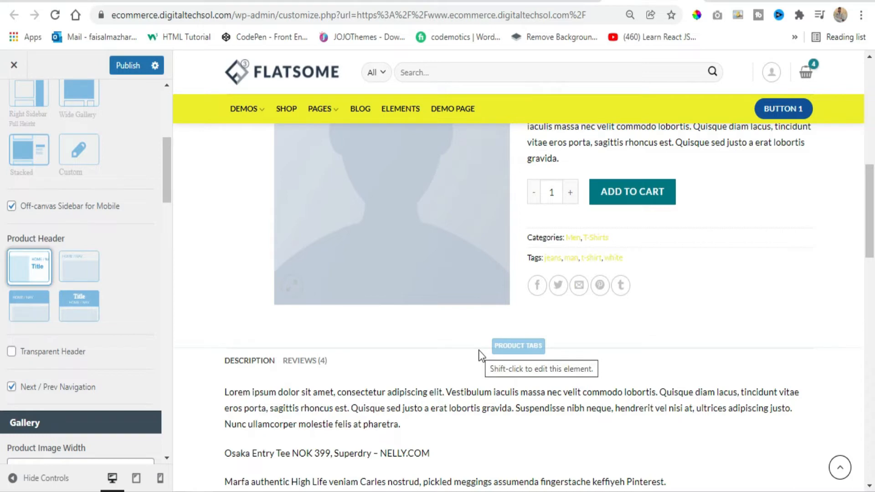
Set the Product Image Style to thumbnails below the main image and check the gallery in the preview.
scroll(28, 314, down, 3)
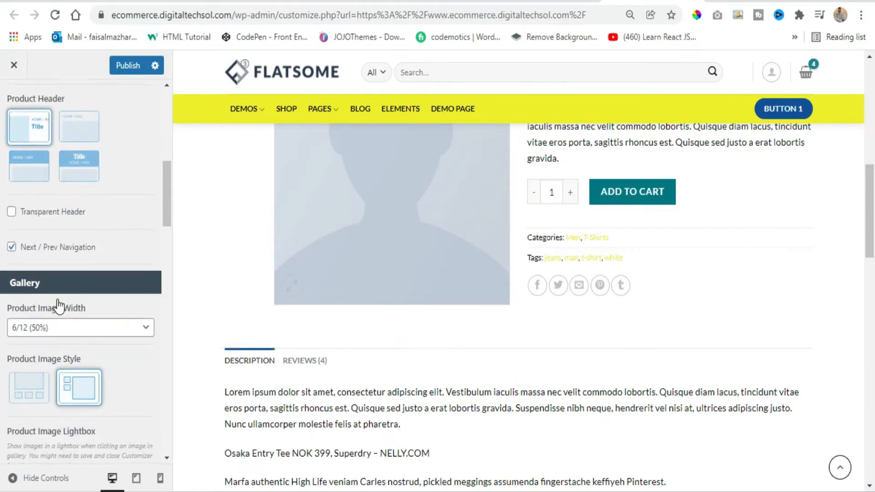
scroll(58, 307, down, 2)
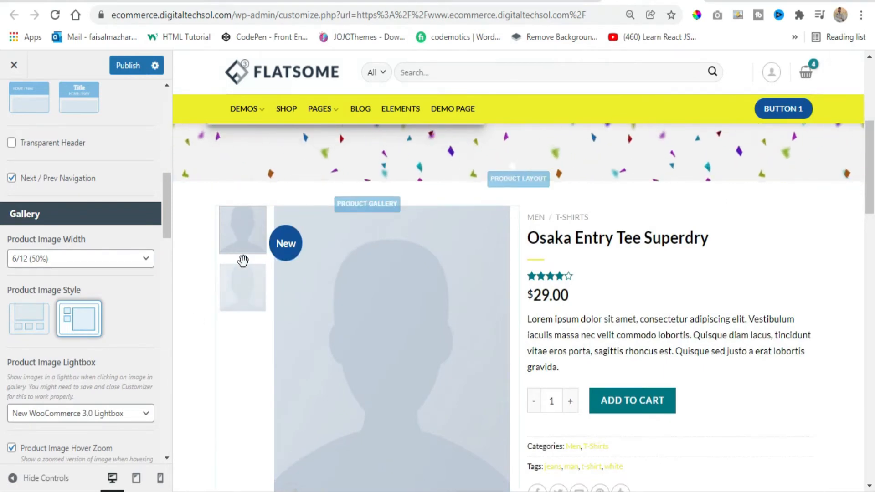
click(35, 330)
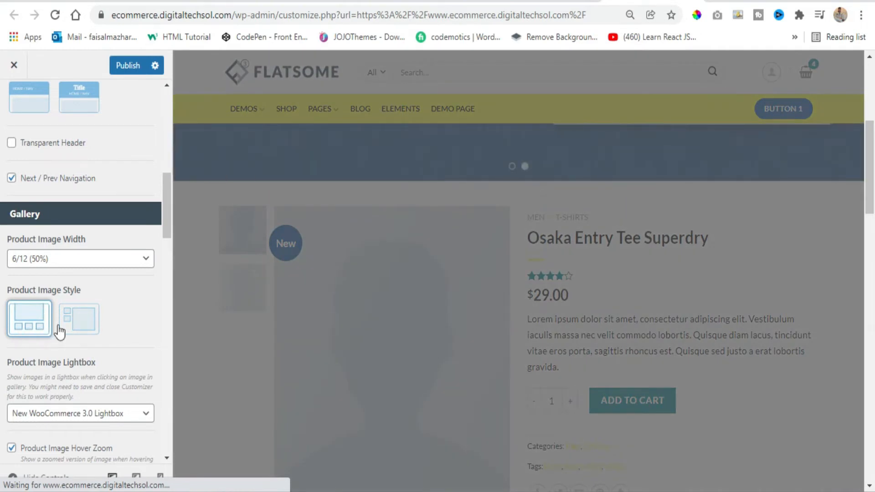
scroll(447, 294, down, 3)
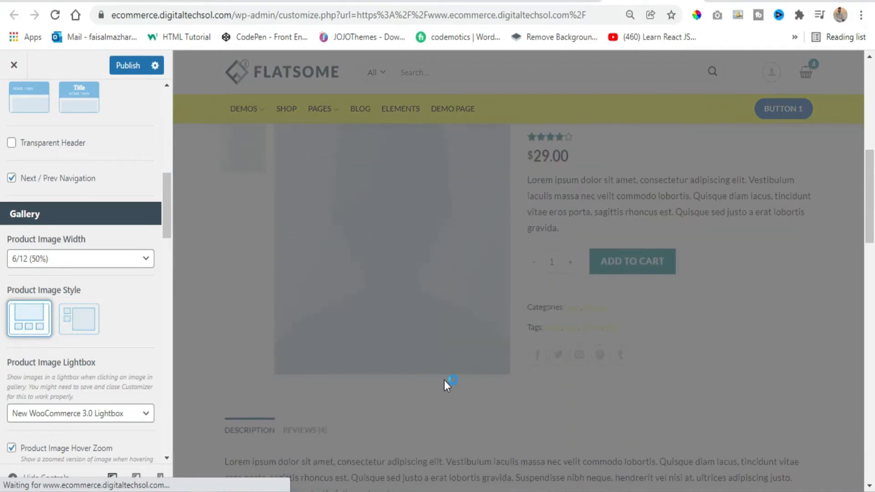
scroll(90, 318, down, 3)
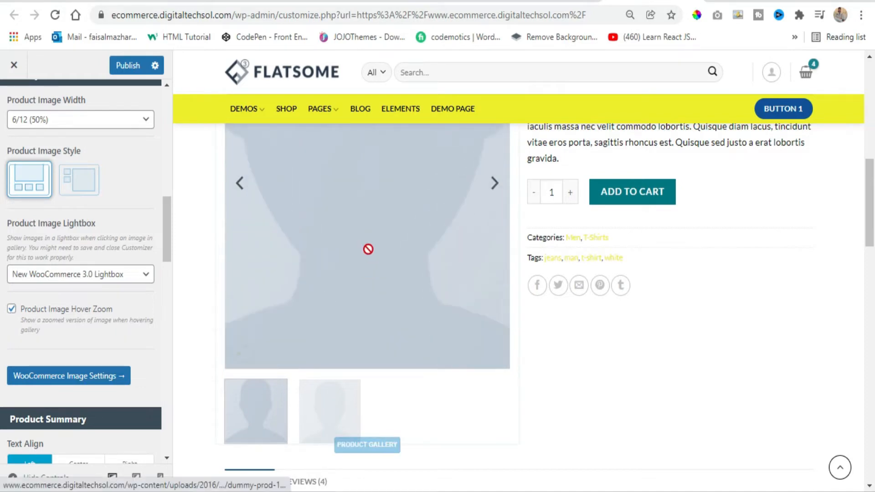
scroll(366, 276, up, 3)
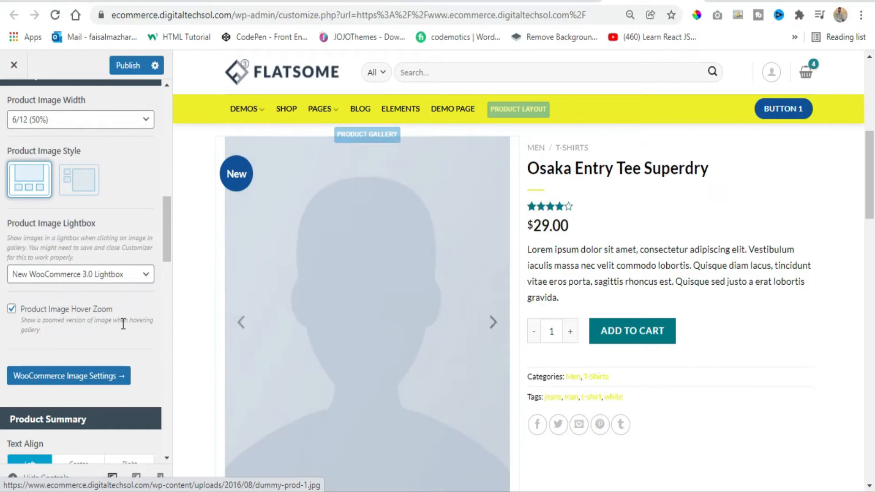
Try Center as the Product Summary text alignment and set it back to Left.
scroll(86, 270, down, 3)
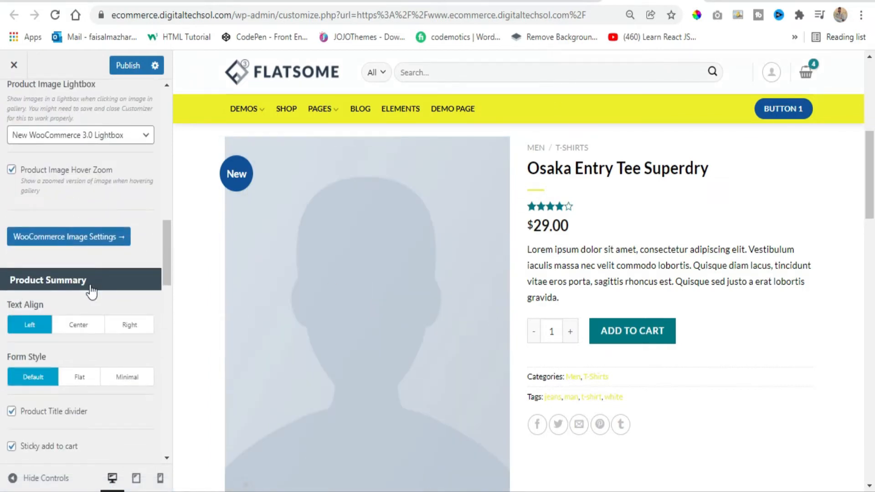
scroll(91, 291, down, 2)
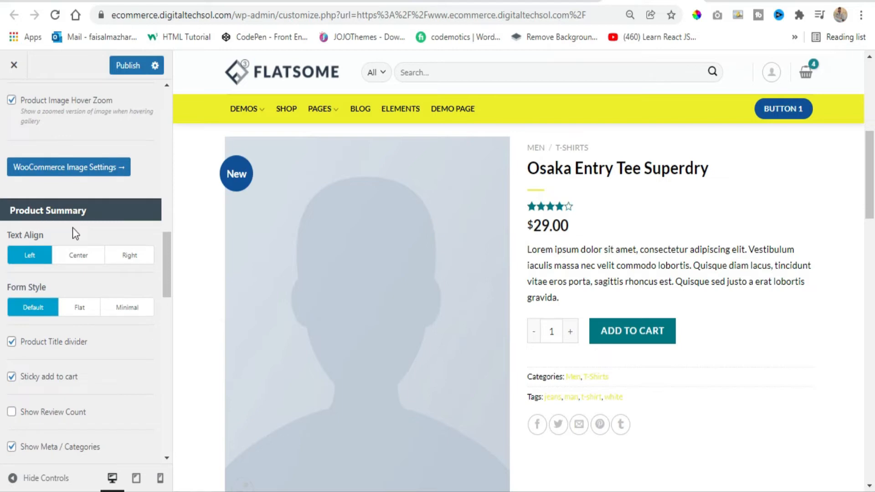
scroll(417, 232, down, 1)
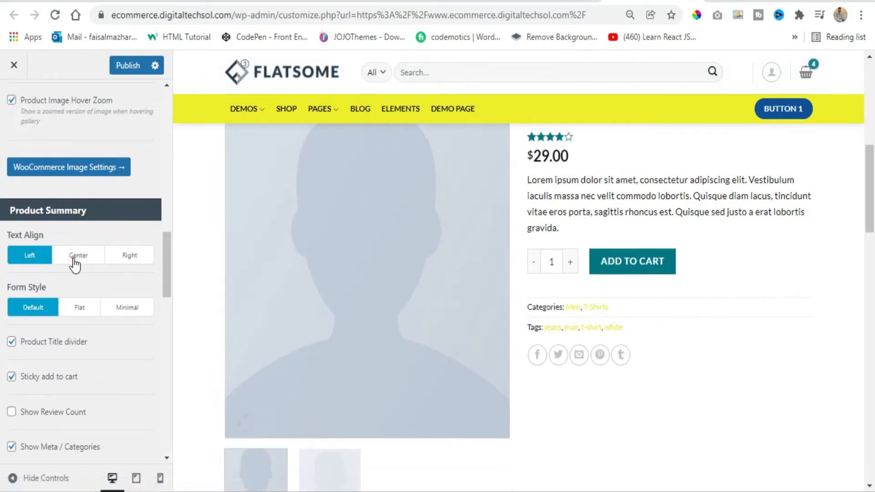
click(75, 259)
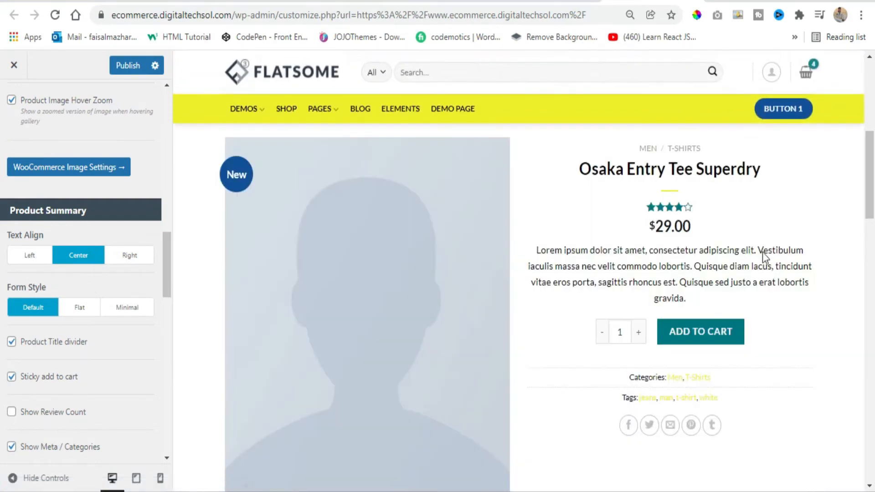
scroll(689, 269, up, 1)
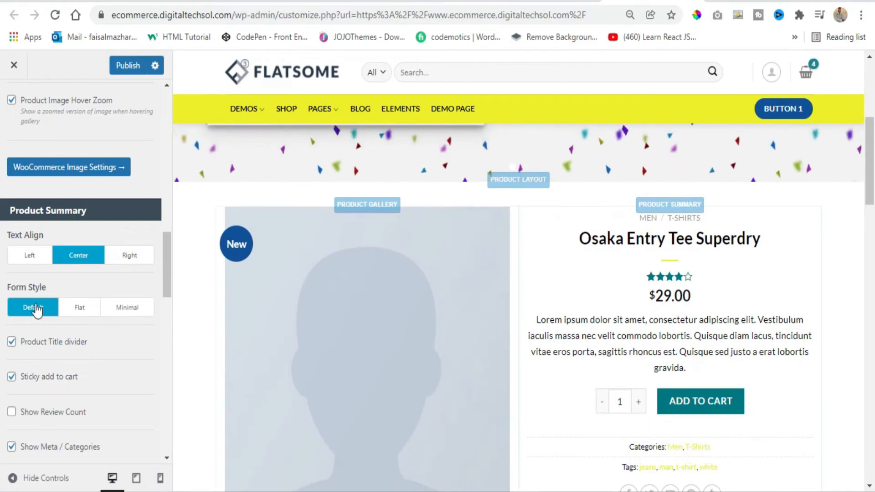
click(31, 256)
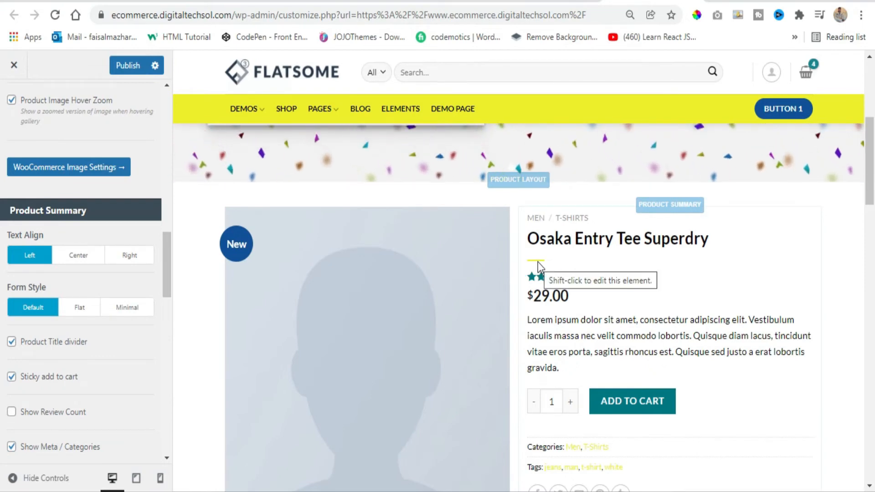
Turn off the Product Title divider and check the product page down to the sticky add to cart bar.
click(12, 342)
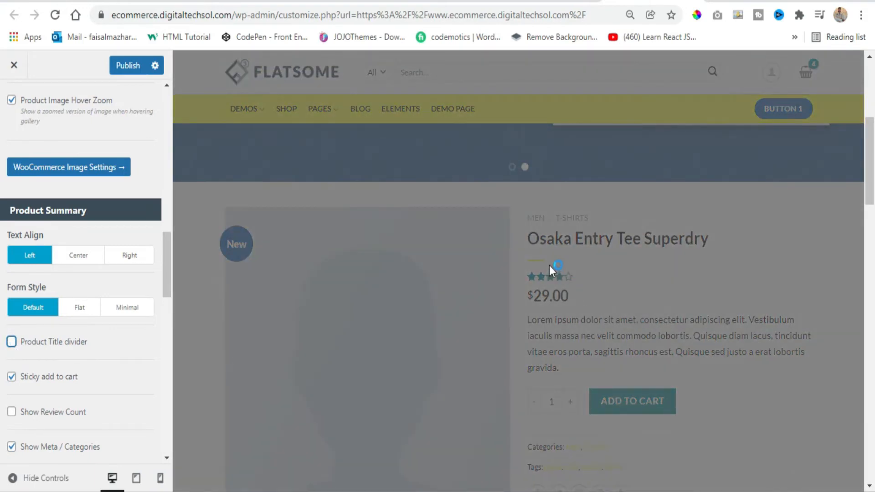
scroll(611, 271, down, 5)
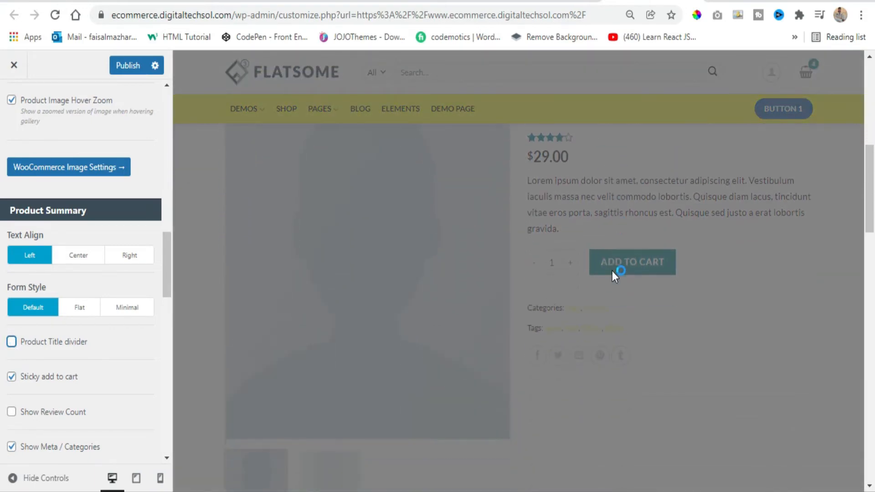
scroll(611, 270, down, 8)
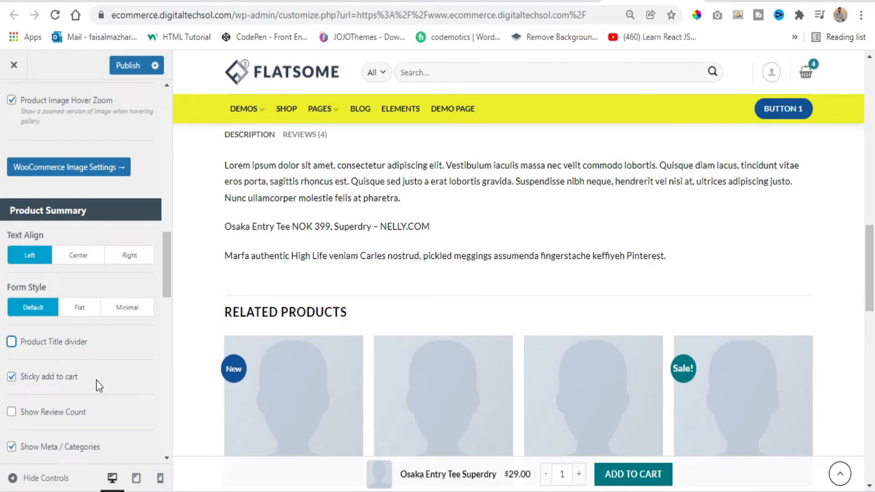
Enable Show Review Count and check the review count, categories, tags and share icons in the product summary preview.
click(11, 414)
scroll(78, 413, down, 3)
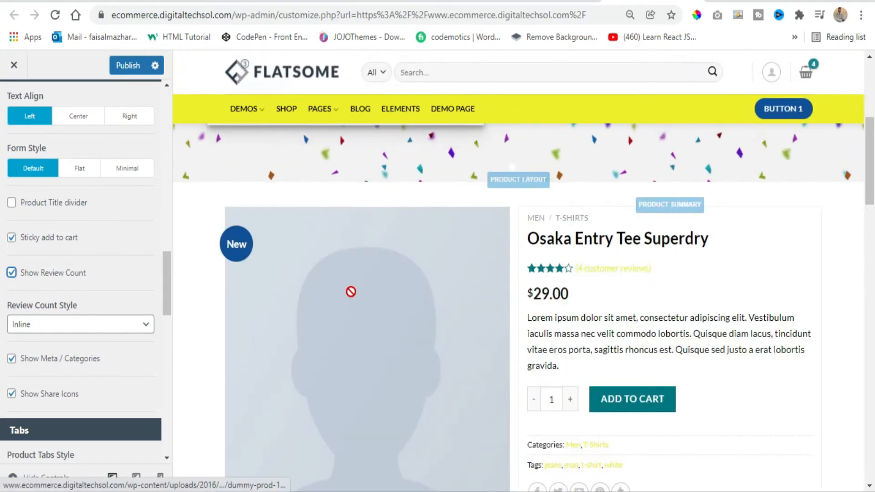
scroll(51, 329, down, 2)
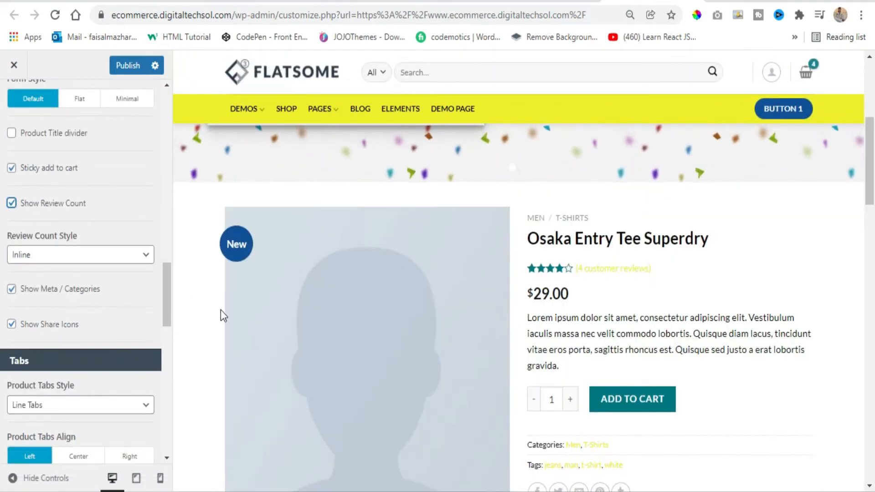
scroll(220, 310, down, 3)
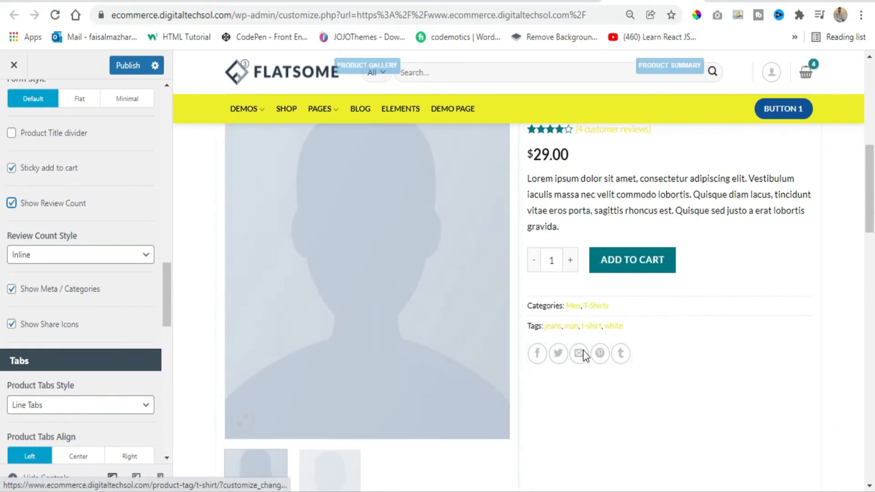
Set the Product Tabs Style to Accordion.
scroll(118, 309, down, 2)
scroll(554, 280, down, 5)
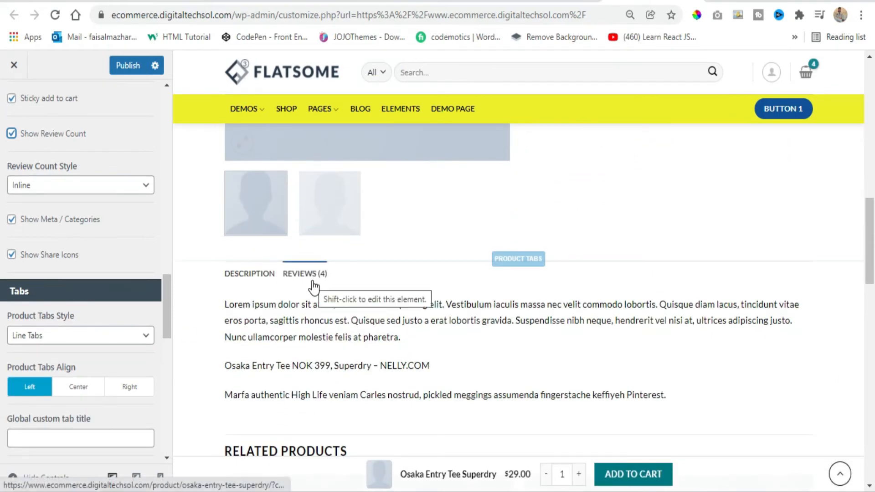
click(62, 339)
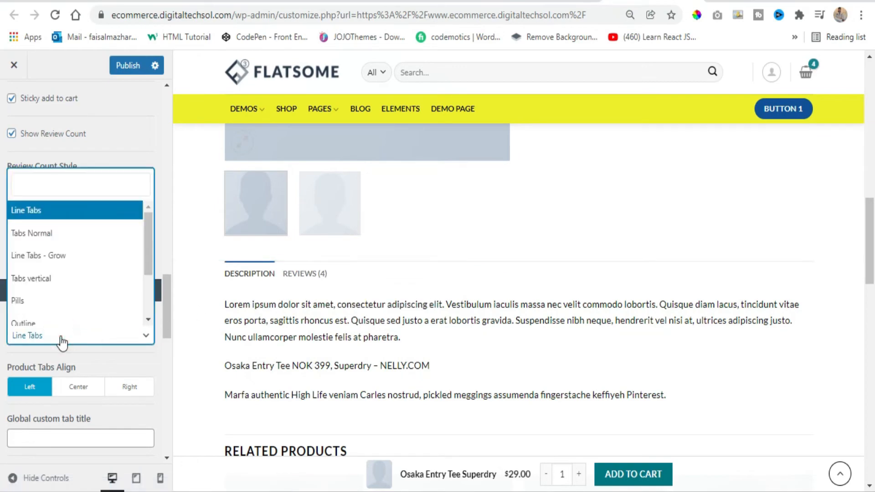
scroll(61, 253, down, 2)
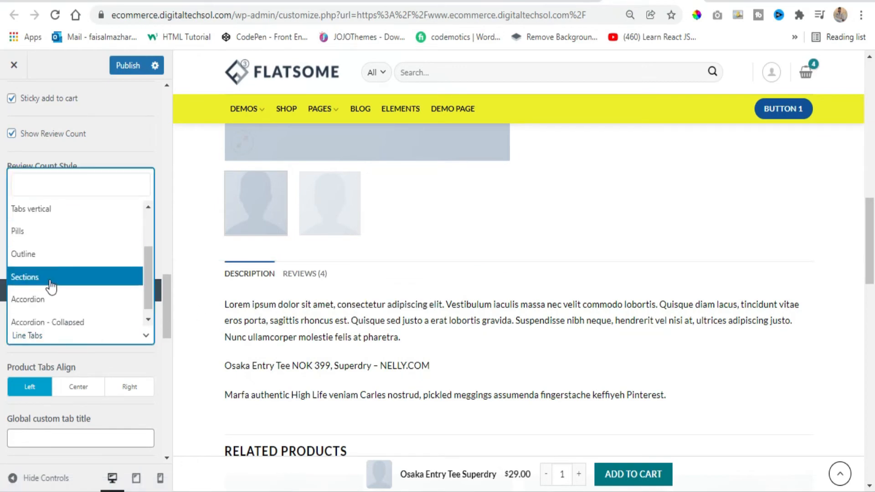
click(39, 299)
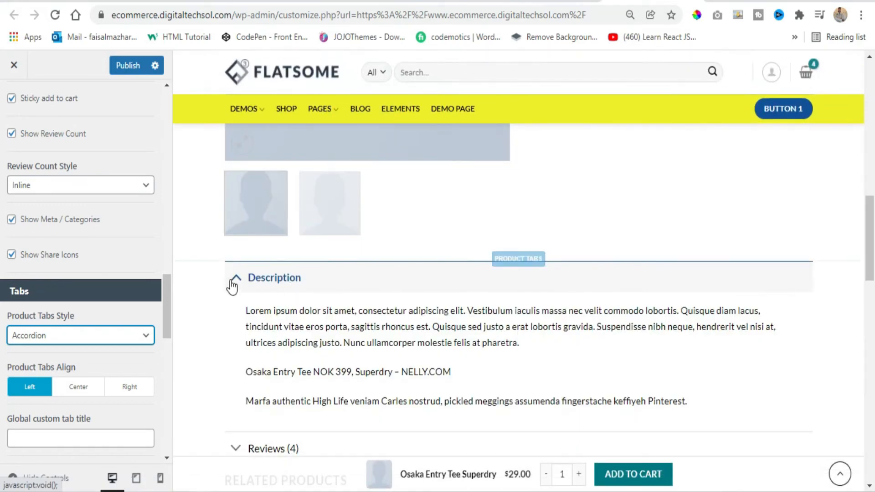
Collapse the Description section and expand the Reviews section in the preview, and look over the remaining product tab options.
click(232, 284)
click(237, 312)
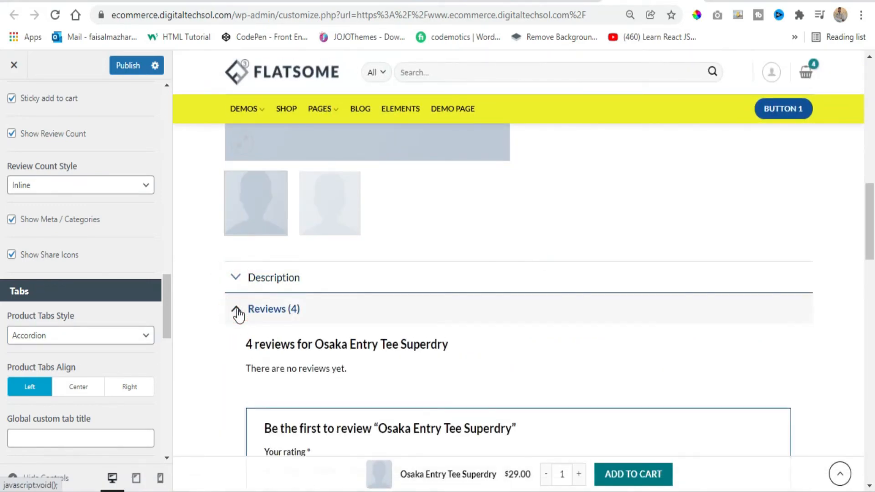
scroll(266, 281, down, 2)
scroll(72, 272, down, 2)
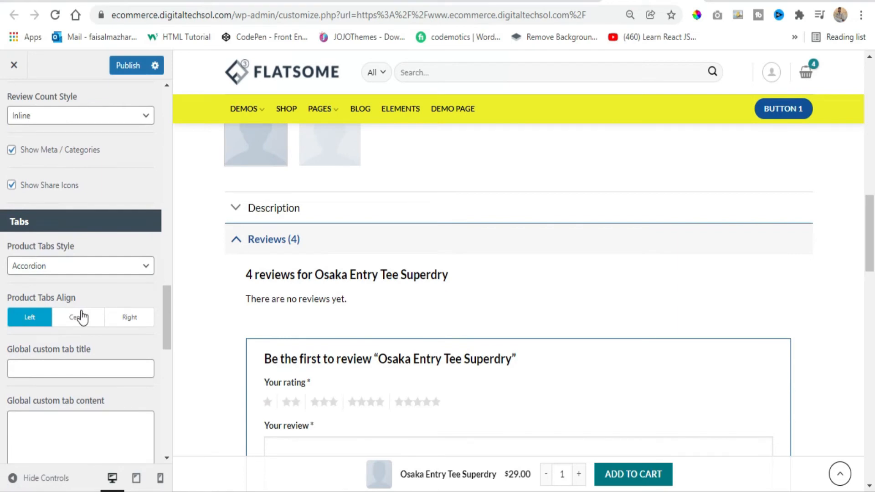
scroll(87, 316, down, 3)
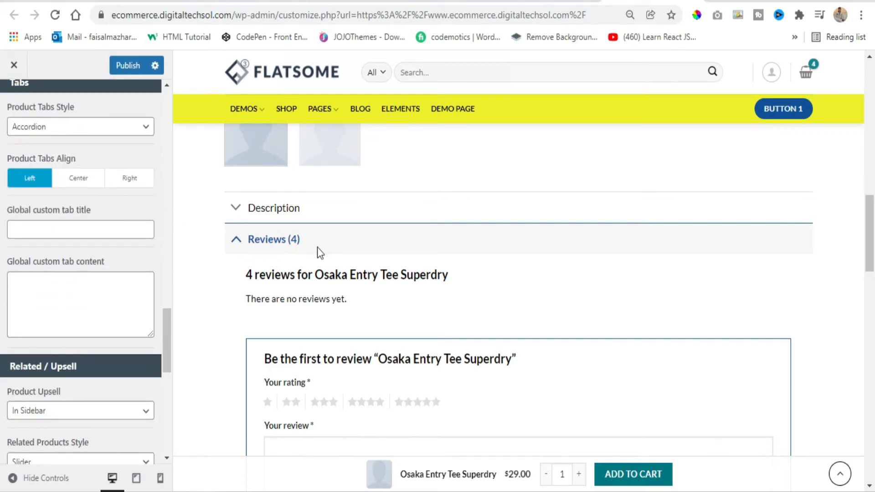
scroll(296, 255, up, 2)
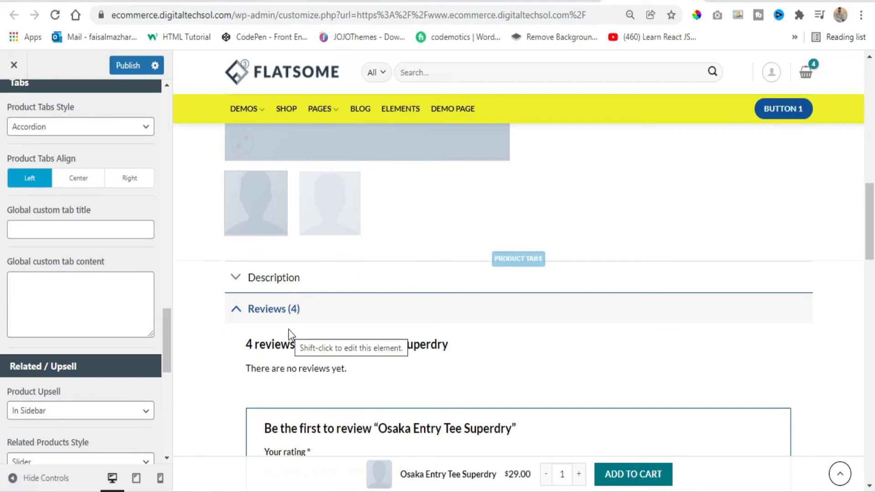
Look over the global custom tab fields, the product summary preview and the Related / Upsell settings.
click(104, 231)
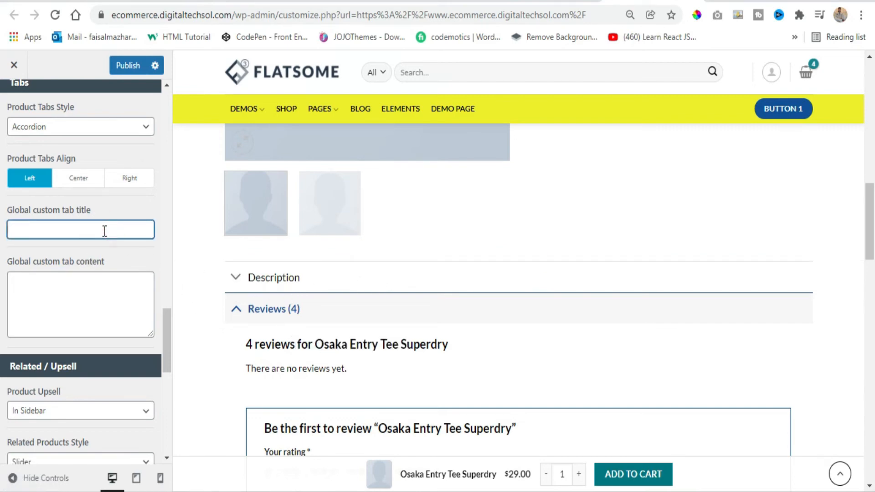
scroll(104, 231, down, 2)
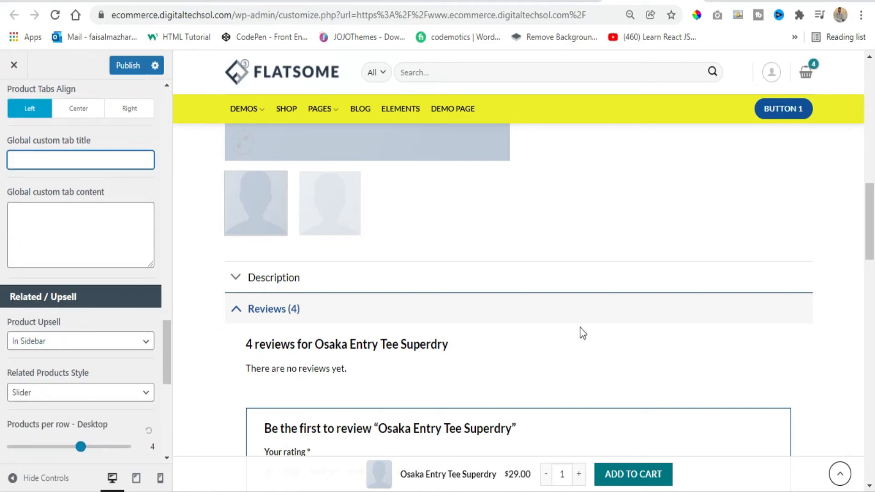
scroll(582, 333, up, 12)
scroll(743, 306, down, 7)
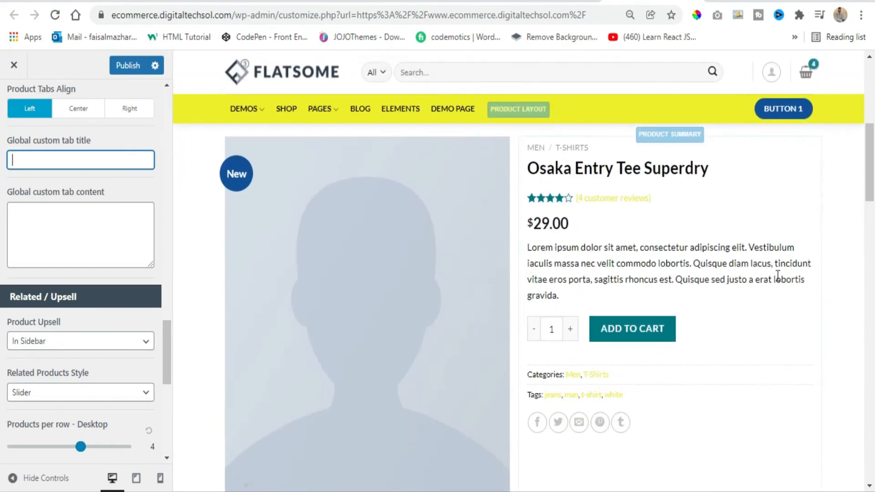
scroll(734, 366, down, 2)
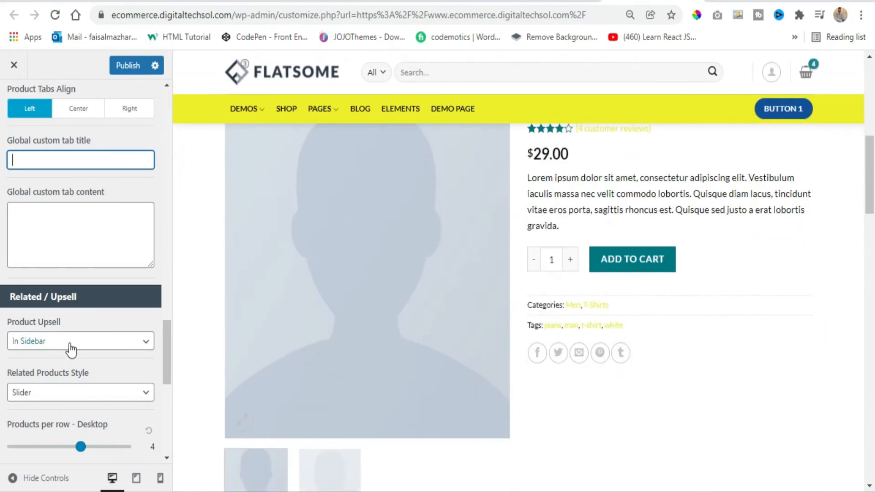
scroll(64, 353, down, 4)
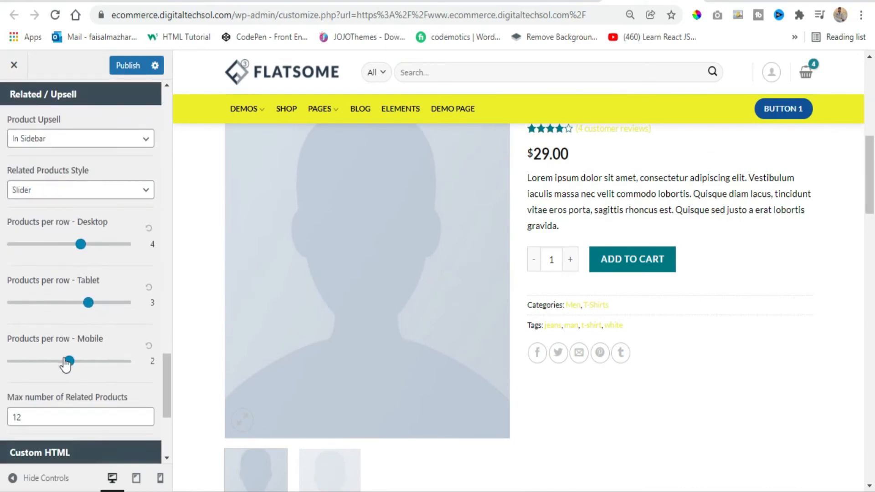
Enter the sample text "fafdfsdfds" as the custom HTML before the Add To Cart button.
scroll(66, 363, down, 3)
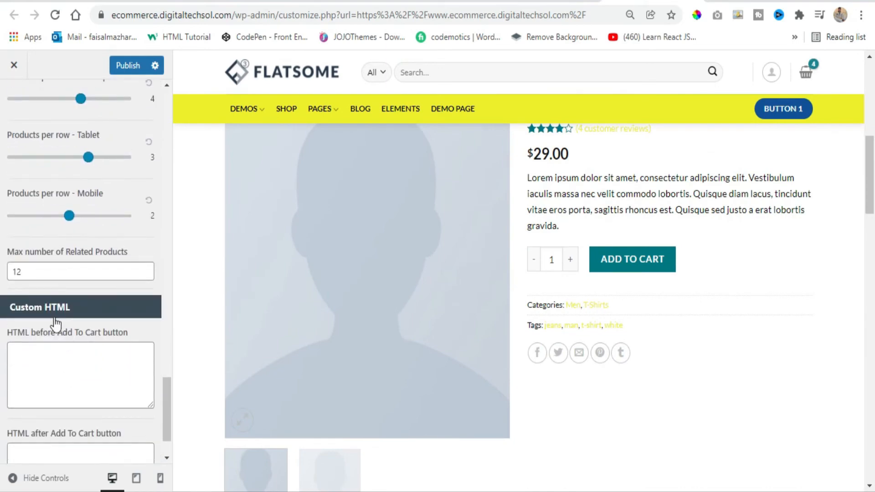
click(67, 356)
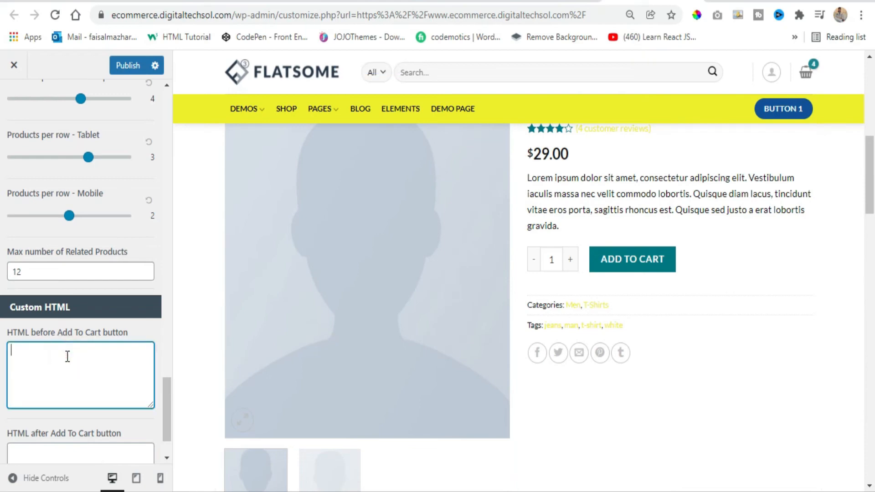
text(fafdfsdfds)
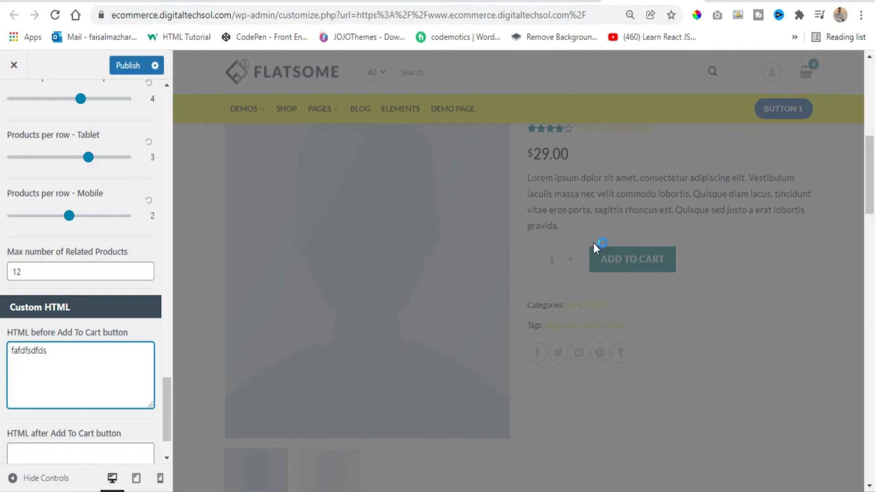
Enter "fdfdsd" as the custom HTML after the Add To Cart button and check its placement in the product summary preview.
scroll(141, 309, down, 2)
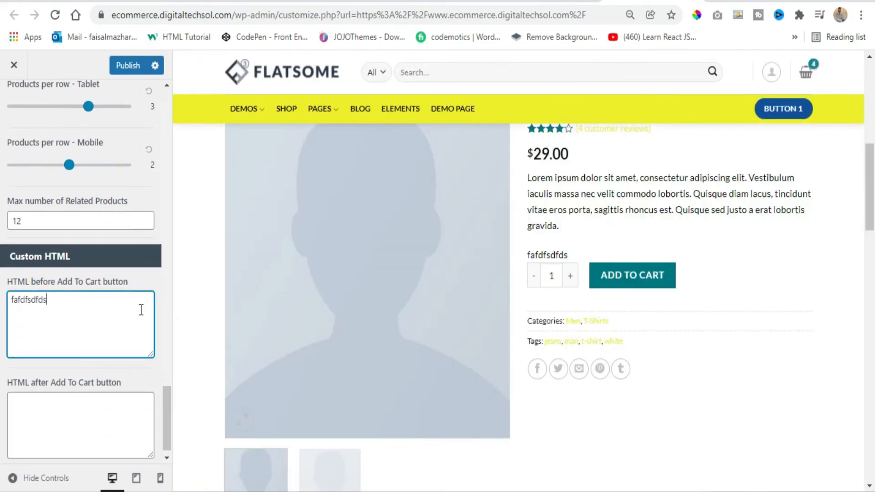
click(78, 402)
text(fdfdsd)
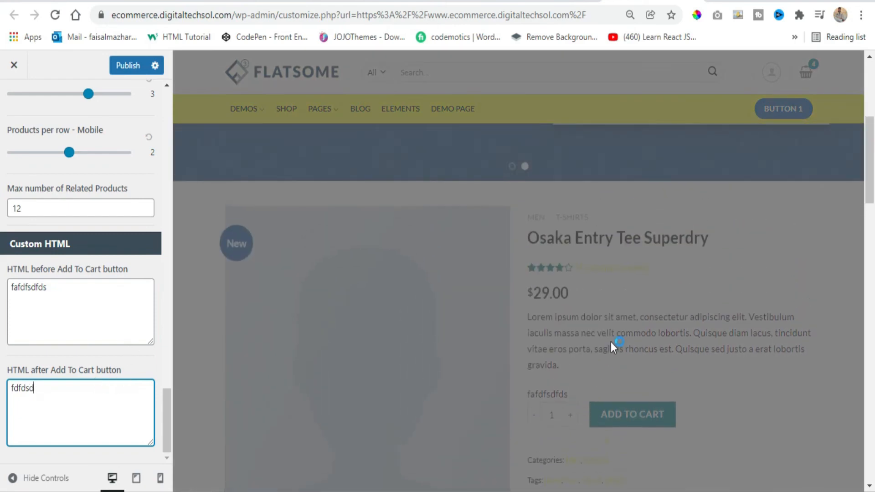
scroll(583, 360, down, 2)
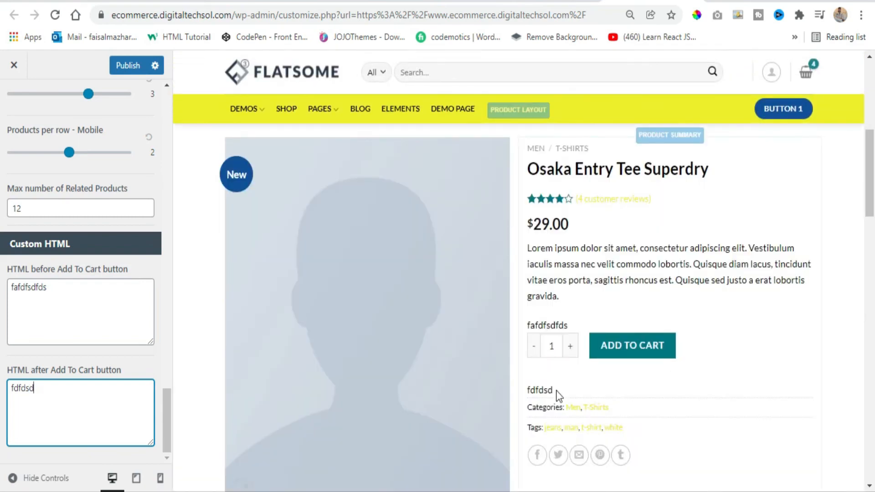
drag(526, 388, 592, 387)
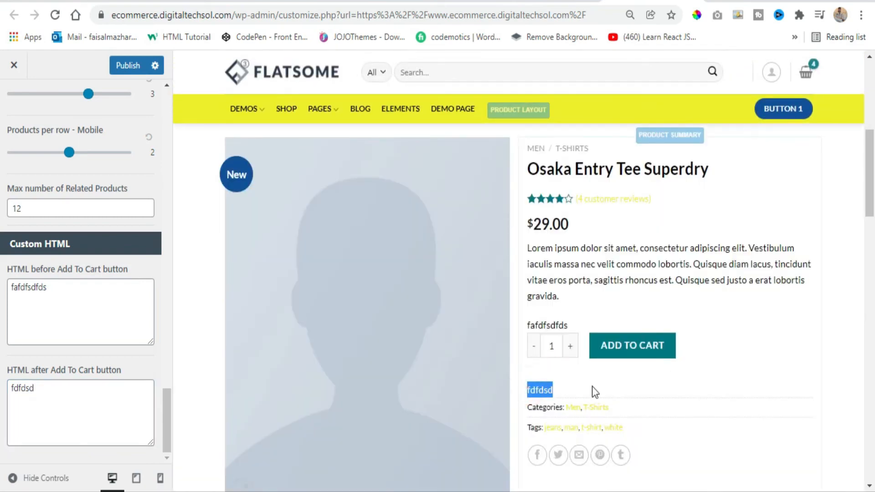
Check the gallery and Description section in the preview, and return to the Related / Upsell settings.
scroll(569, 336, down, 6)
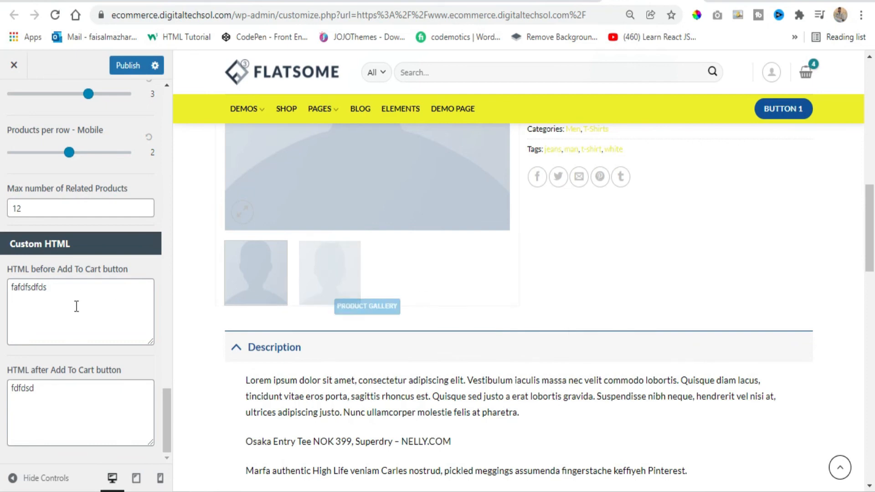
scroll(76, 305, up, 3)
scroll(121, 329, up, 3)
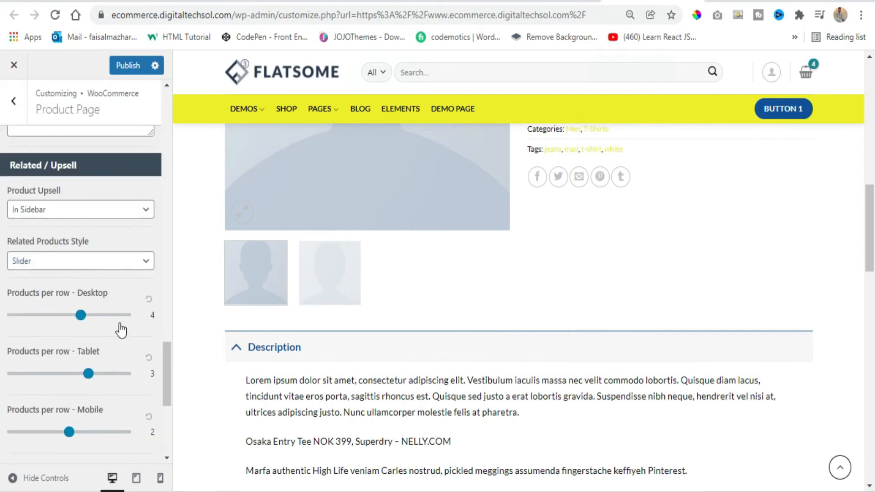